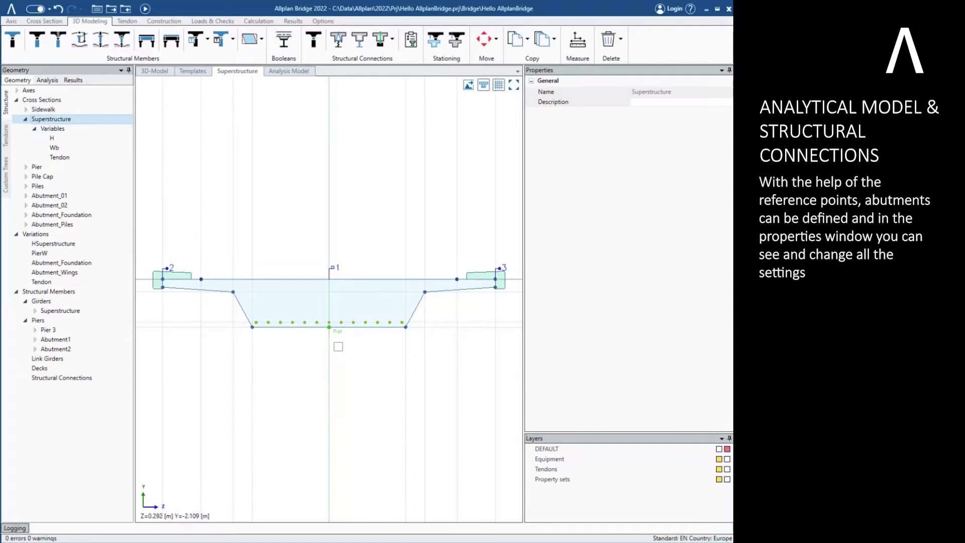
Step: Place intersection reference points P1 and P2 below the Superstructure cross section
{"action": "left_click", "coordinate": [162, 318]}
{"action": "left_click", "coordinate": [59, 22]}
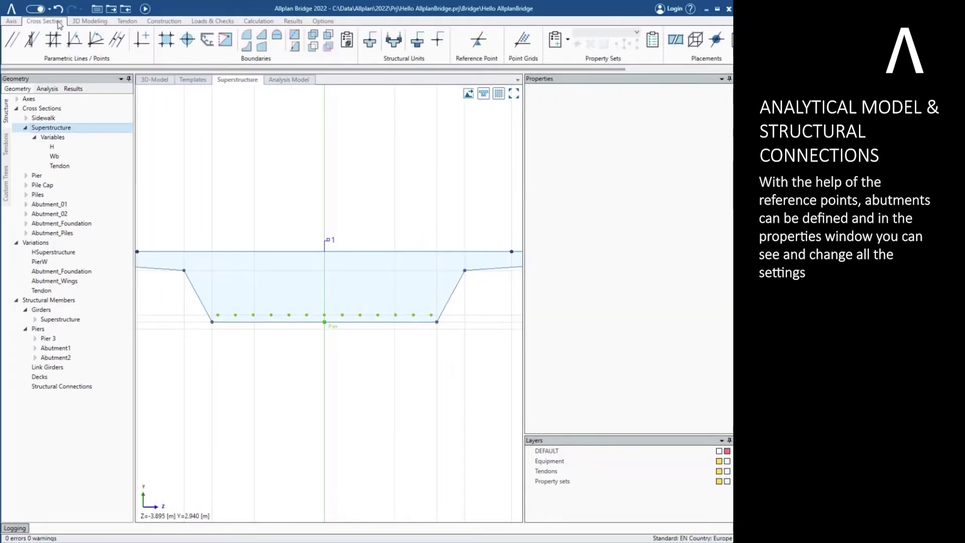
{"action": "left_click", "coordinate": [477, 40]}
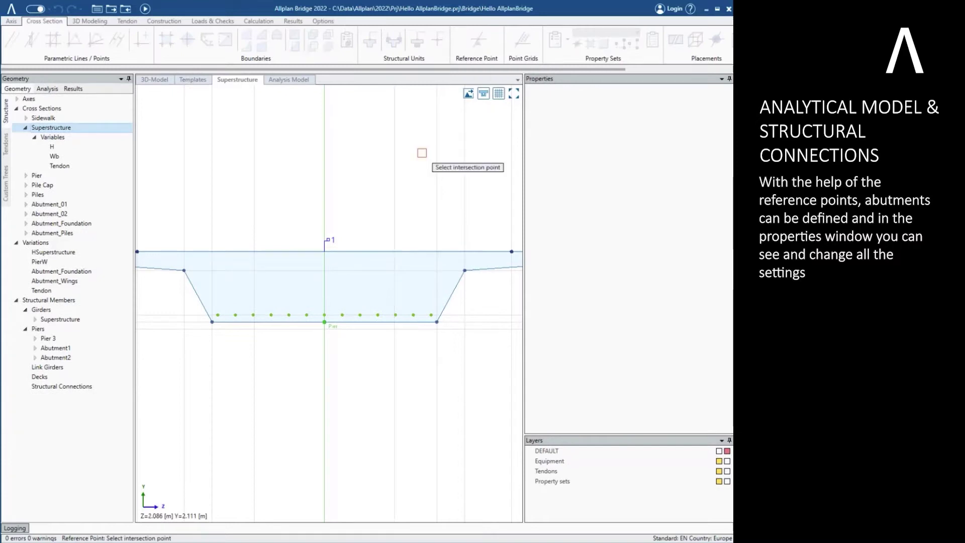
{"action": "left_click", "coordinate": [254, 329]}
{"action": "left_click", "coordinate": [395, 330]}
{"action": "key", "text": "Escape"}
Step: Check point P1's properties, then go back to the 3D bridge model
{"action": "left_click", "coordinate": [255, 330]}
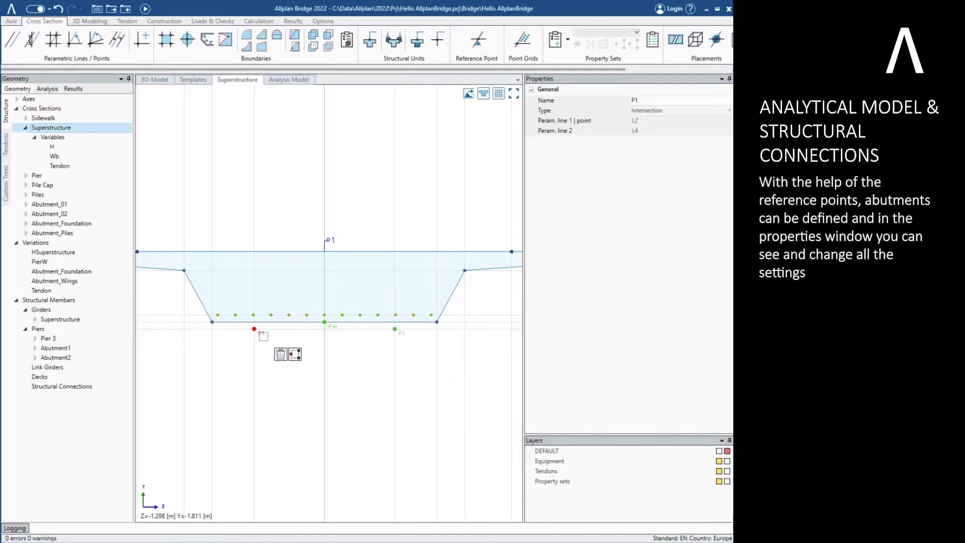
{"action": "left_click", "coordinate": [651, 101]}
{"action": "left_click", "coordinate": [155, 80]}
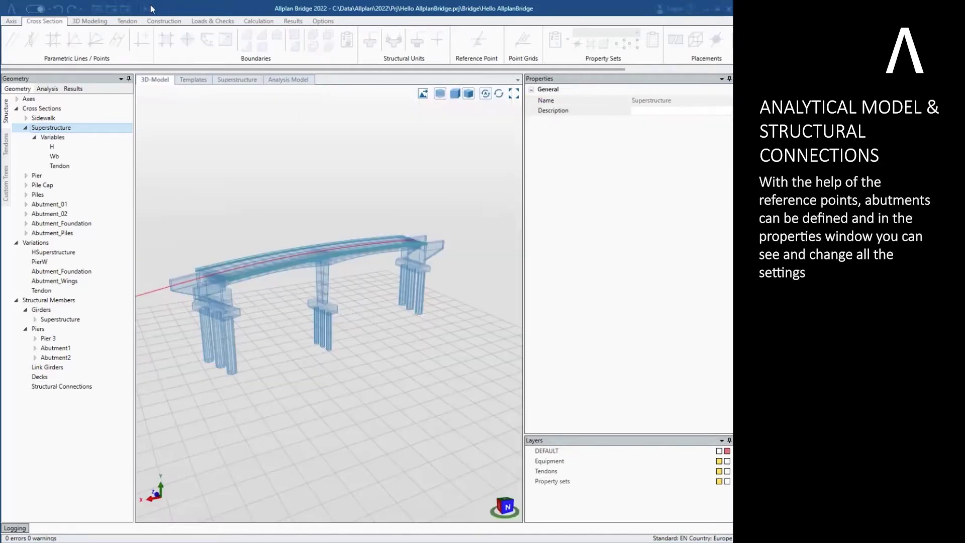
{"action": "scroll", "coordinate": [216, 267], "scroll_direction": "up", "scroll_amount": 5}
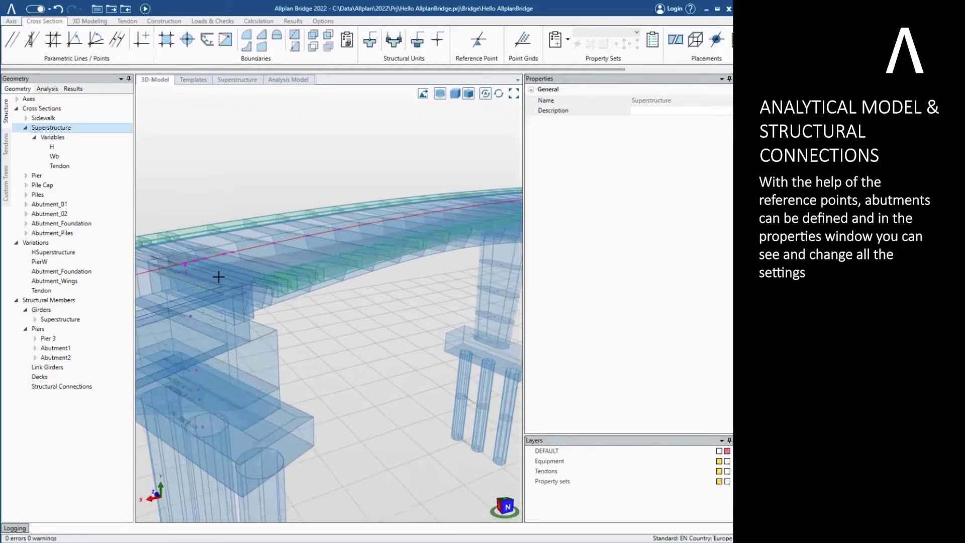
Step: Define Abutment 1 from both bearing reference points, the first unit's cross section and the central point
{"action": "left_click", "coordinate": [103, 21]}
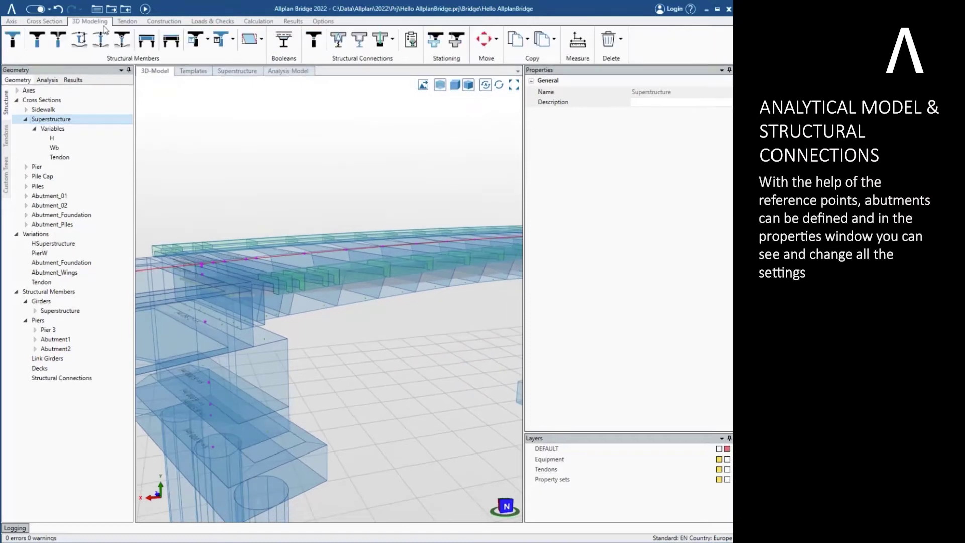
{"action": "left_click", "coordinate": [339, 40]}
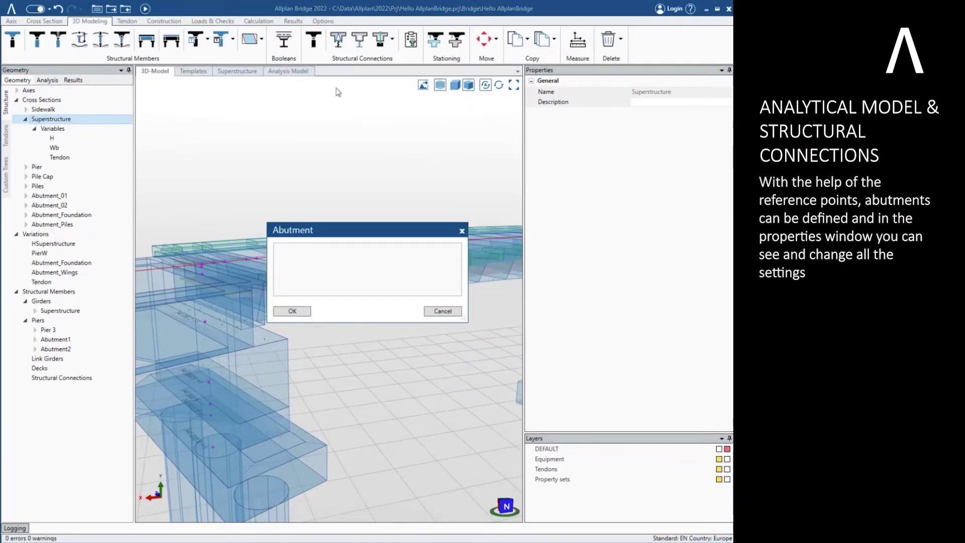
{"action": "left_click", "coordinate": [292, 312]}
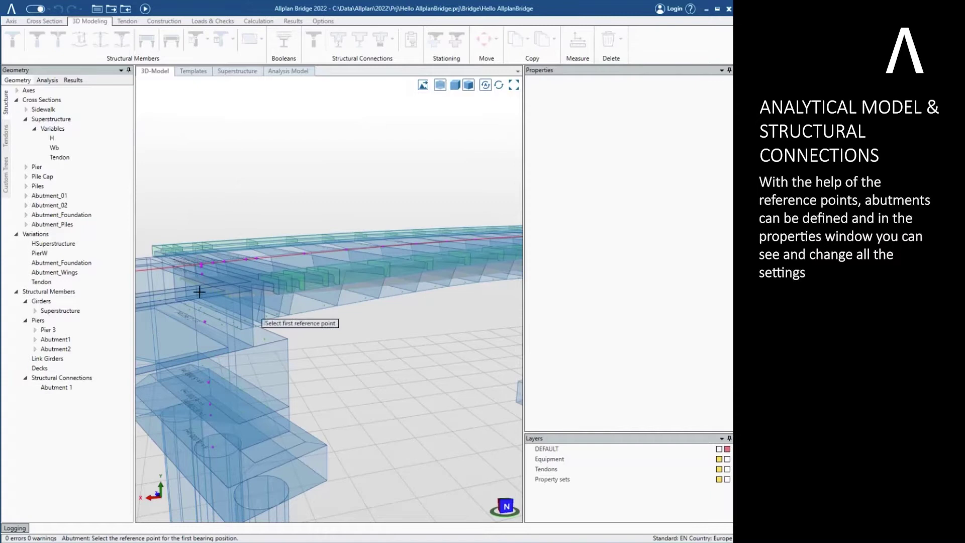
{"action": "scroll", "coordinate": [198, 286], "scroll_direction": "up", "scroll_amount": 5}
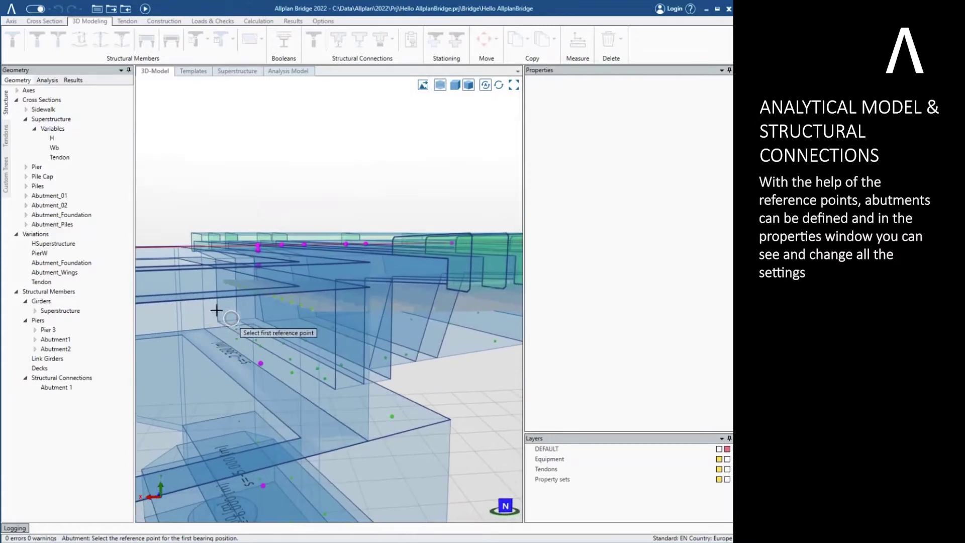
{"action": "left_click", "coordinate": [236, 338]}
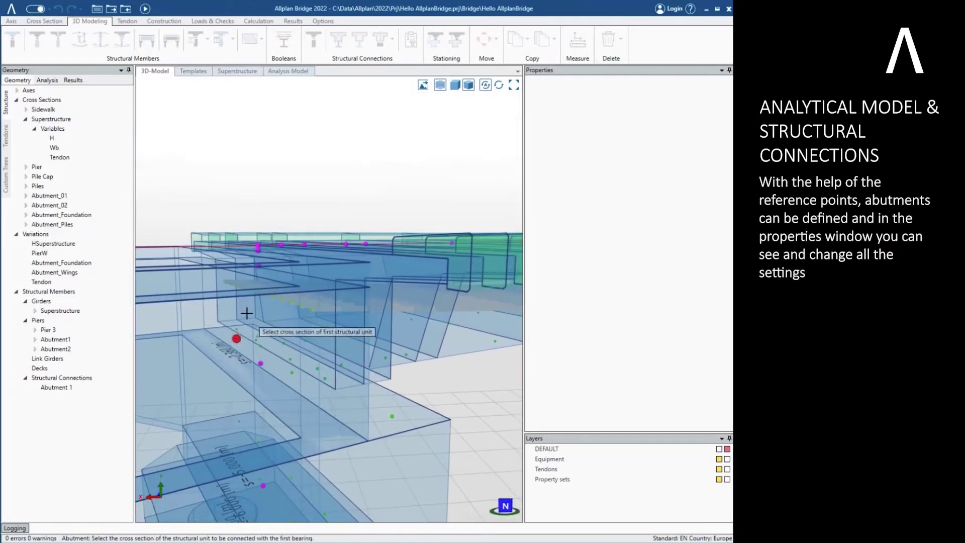
{"action": "left_click", "coordinate": [264, 322]}
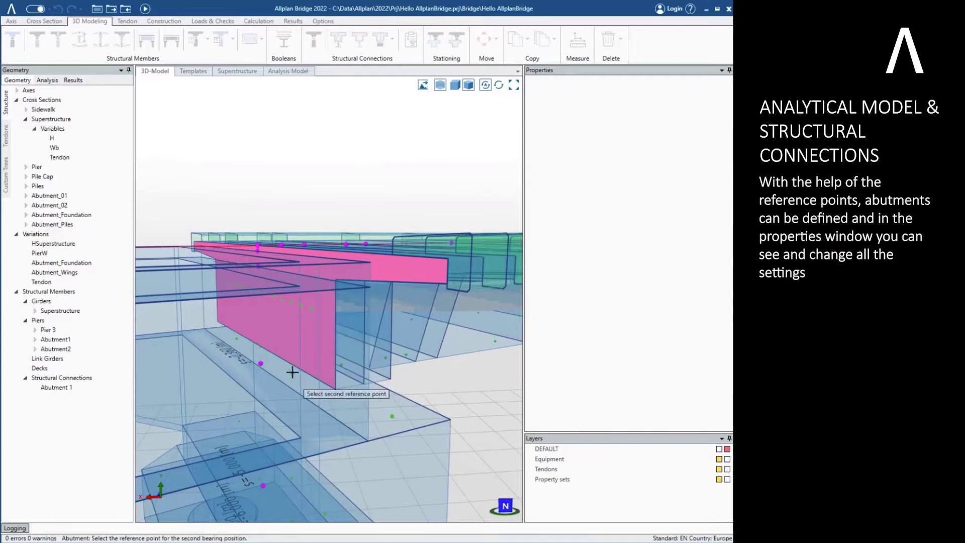
{"action": "left_click", "coordinate": [312, 346]}
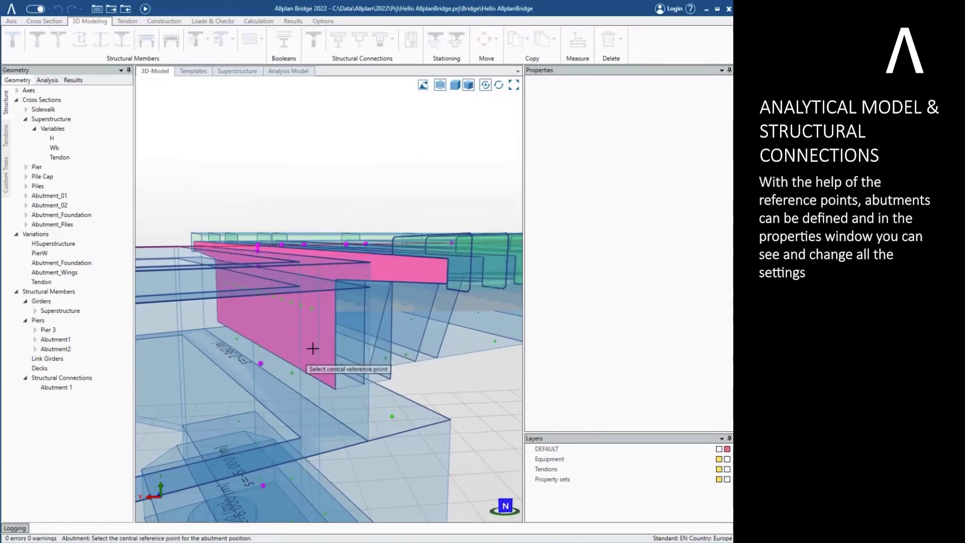
{"action": "left_click", "coordinate": [260, 347]}
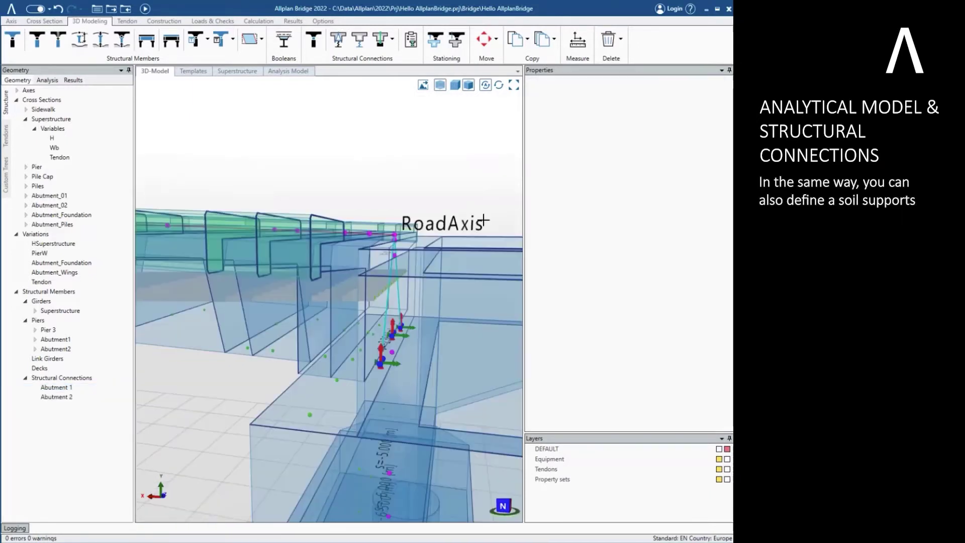
{"action": "scroll", "coordinate": [477, 269], "scroll_direction": "down", "scroll_amount": 6}
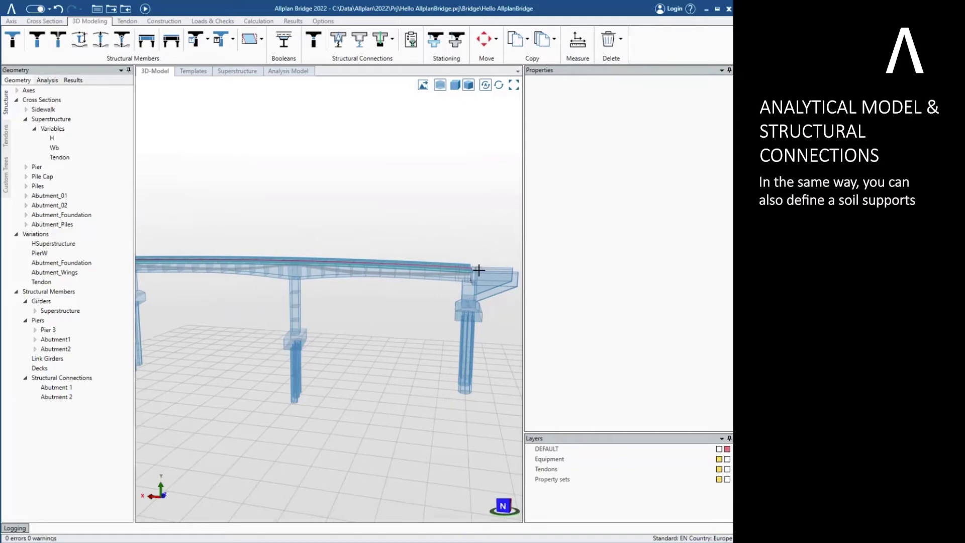
Step: Inspect the Pier cross section, then return to the 3D bridge model
{"action": "left_click", "coordinate": [25, 118]}
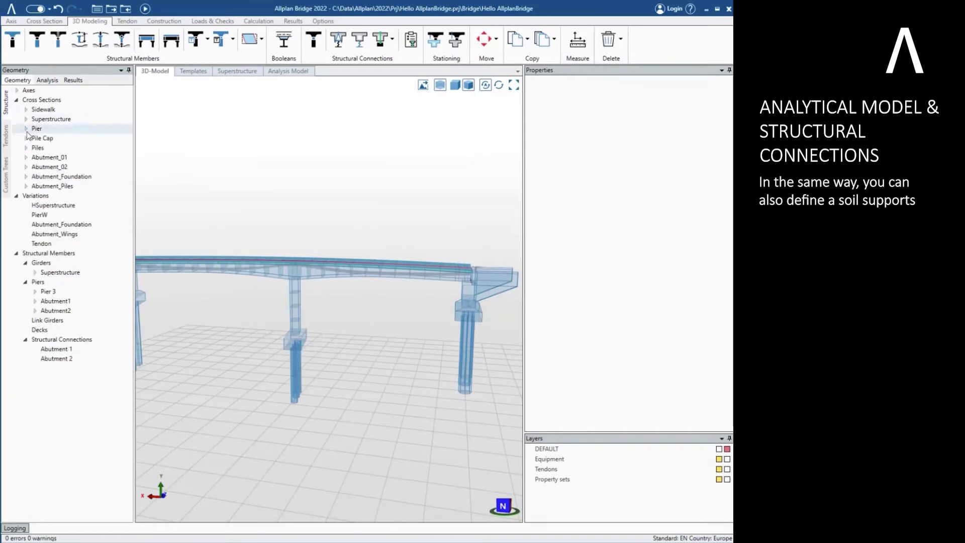
{"action": "double_click", "coordinate": [35, 129]}
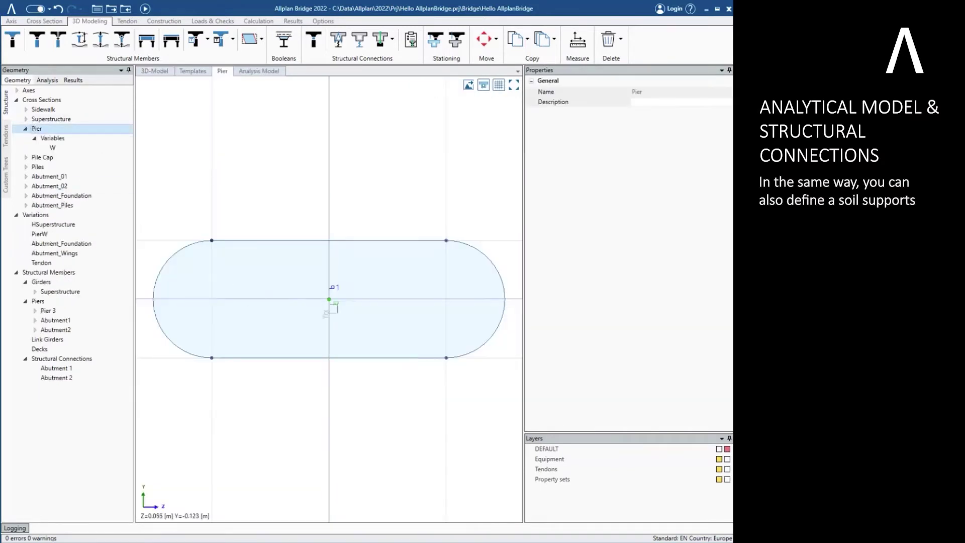
{"action": "left_click", "coordinate": [27, 129]}
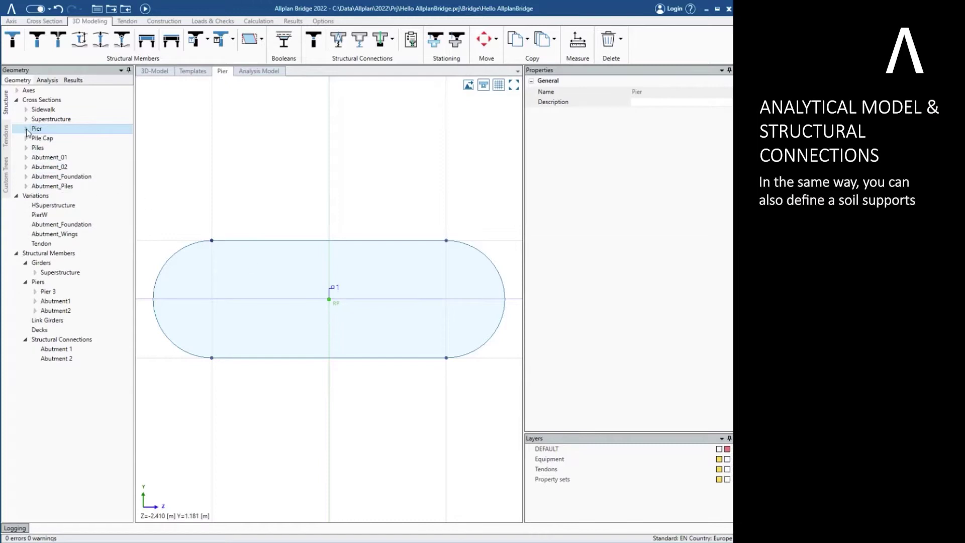
{"action": "left_click", "coordinate": [156, 72]}
Step: Add soil support Support 3 at the pile cap reference point on the pier cross section
{"action": "right_click", "coordinate": [60, 341]}
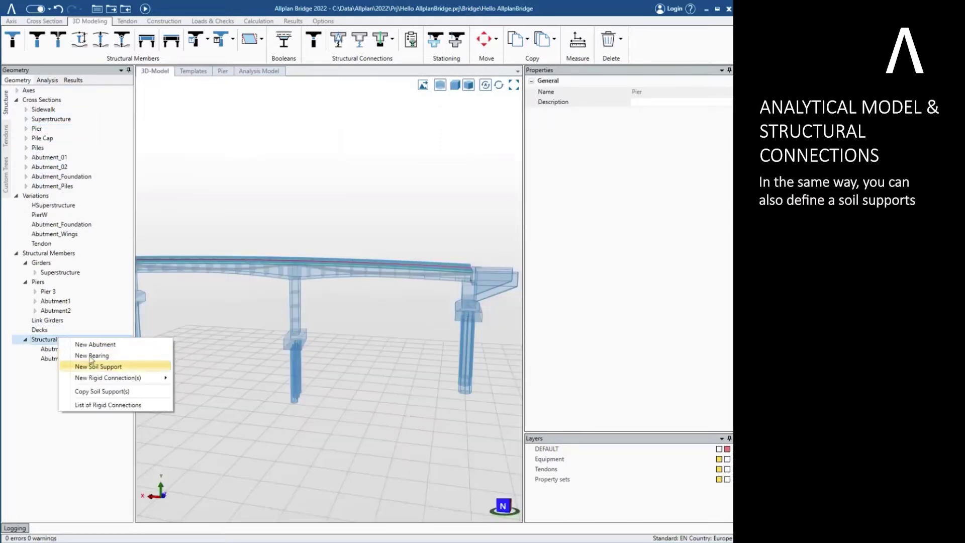
{"action": "left_click", "coordinate": [119, 372]}
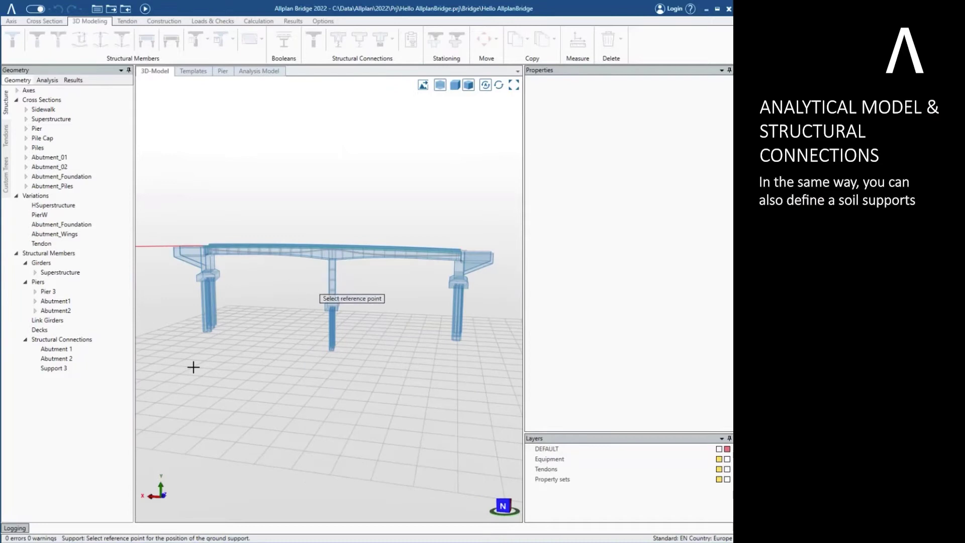
{"action": "scroll", "coordinate": [340, 318], "scroll_direction": "up", "scroll_amount": 5}
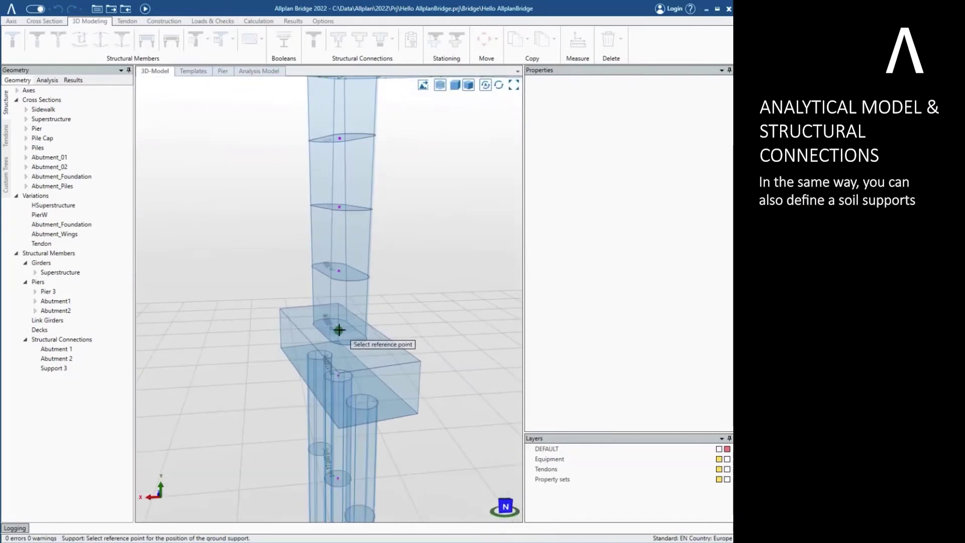
{"action": "left_click", "coordinate": [338, 329]}
{"action": "left_click", "coordinate": [347, 338]}
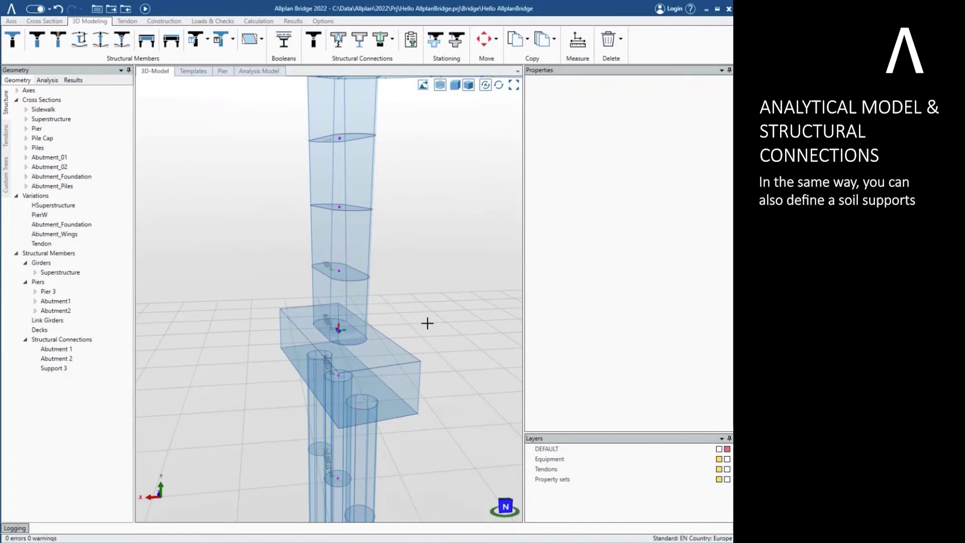
{"action": "scroll", "coordinate": [427, 323], "scroll_direction": "down", "scroll_amount": 5}
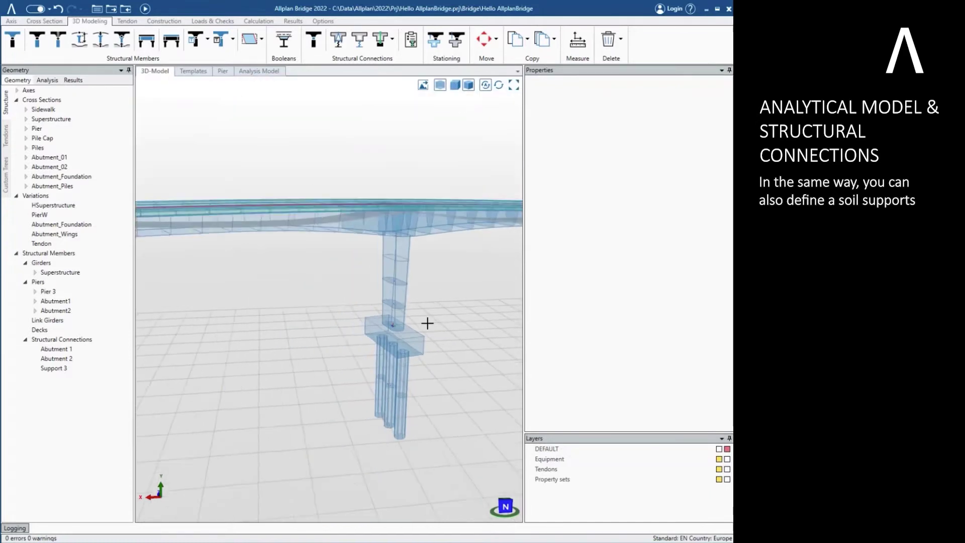
Step: Display the Calculation analysis model and zoom around the deck and pier
{"action": "left_click", "coordinate": [258, 21]}
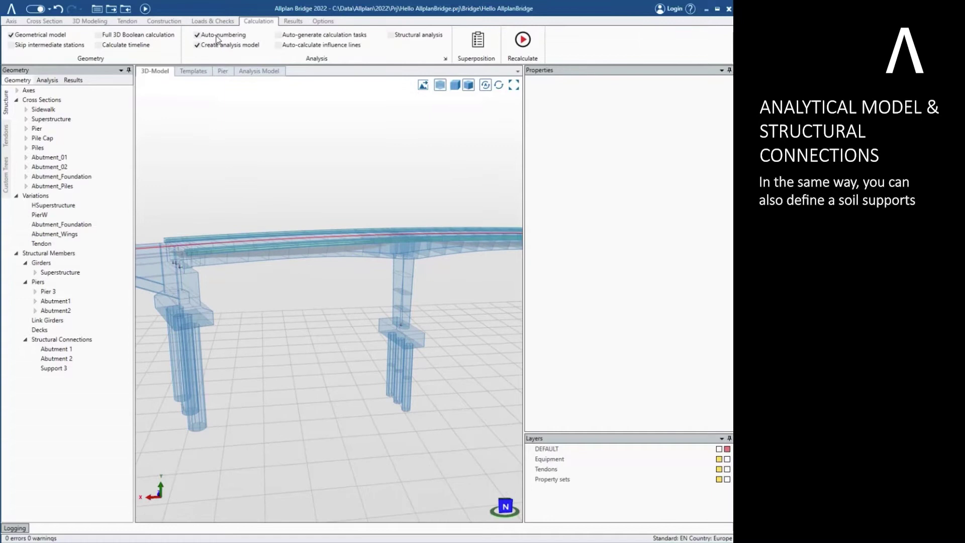
{"action": "left_click", "coordinate": [261, 72]}
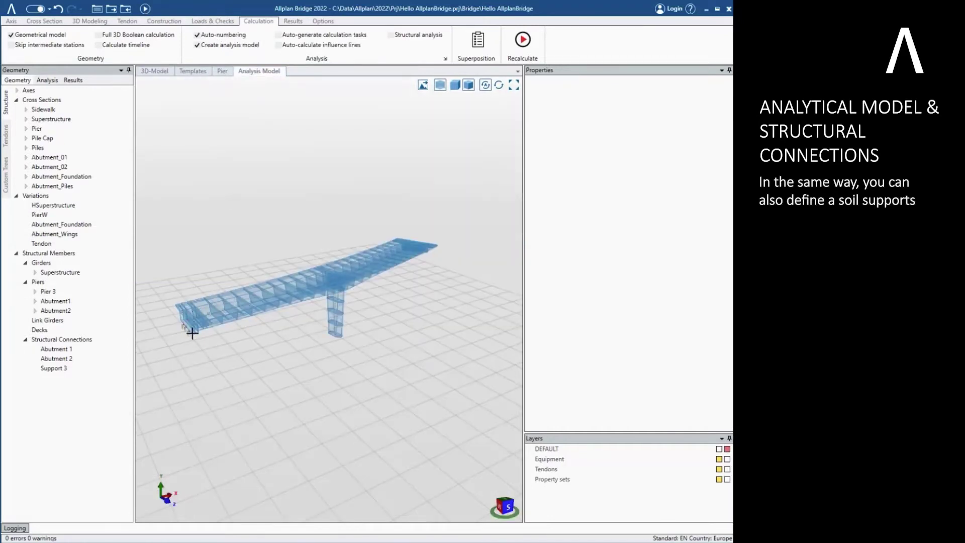
{"action": "scroll", "coordinate": [192, 333], "scroll_direction": "up", "scroll_amount": 5}
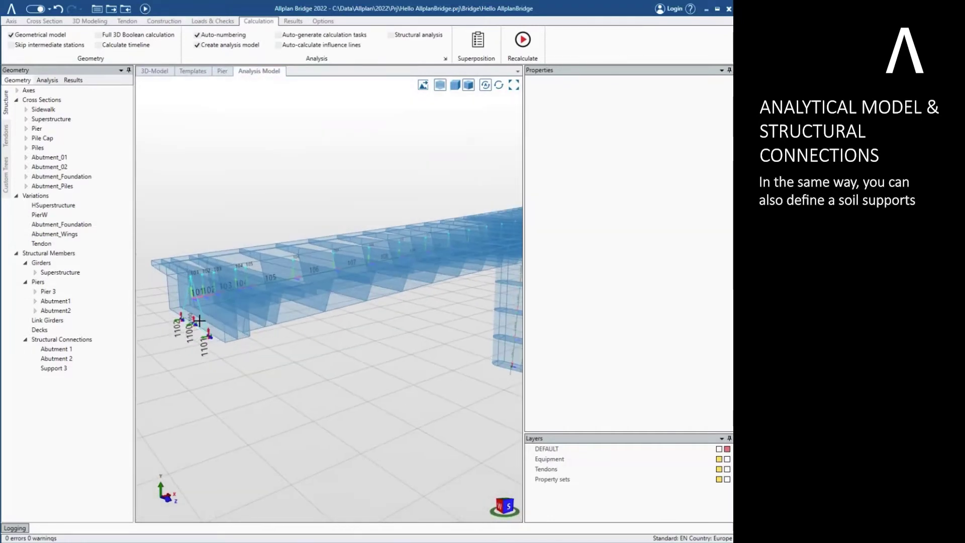
{"action": "scroll", "coordinate": [197, 320], "scroll_direction": "down", "scroll_amount": 4}
{"action": "scroll", "coordinate": [399, 352], "scroll_direction": "up", "scroll_amount": 6}
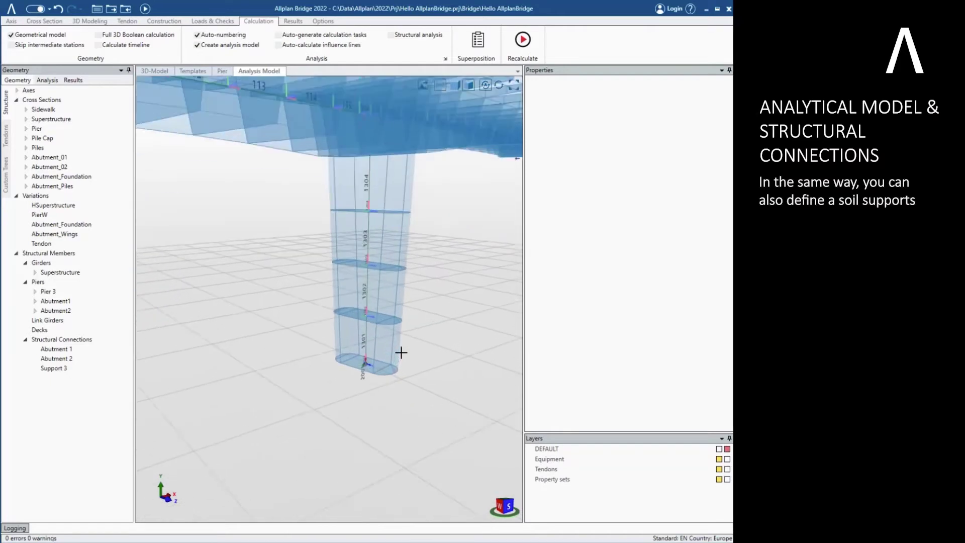
{"action": "scroll", "coordinate": [401, 352], "scroll_direction": "up", "scroll_amount": 2}
{"action": "scroll", "coordinate": [399, 351], "scroll_direction": "down", "scroll_amount": 6}
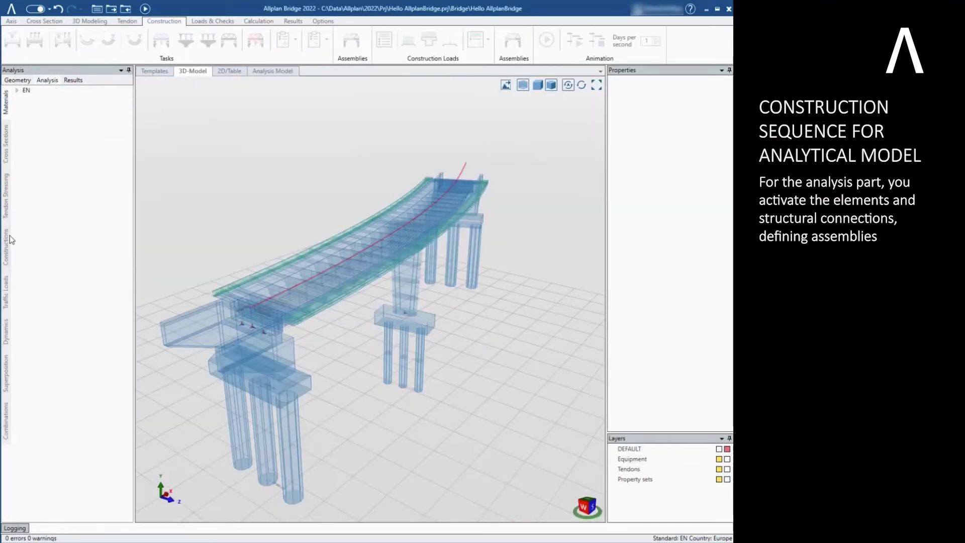
Step: Create Construction 1 containing Phase 1
{"action": "left_click", "coordinate": [86, 102]}
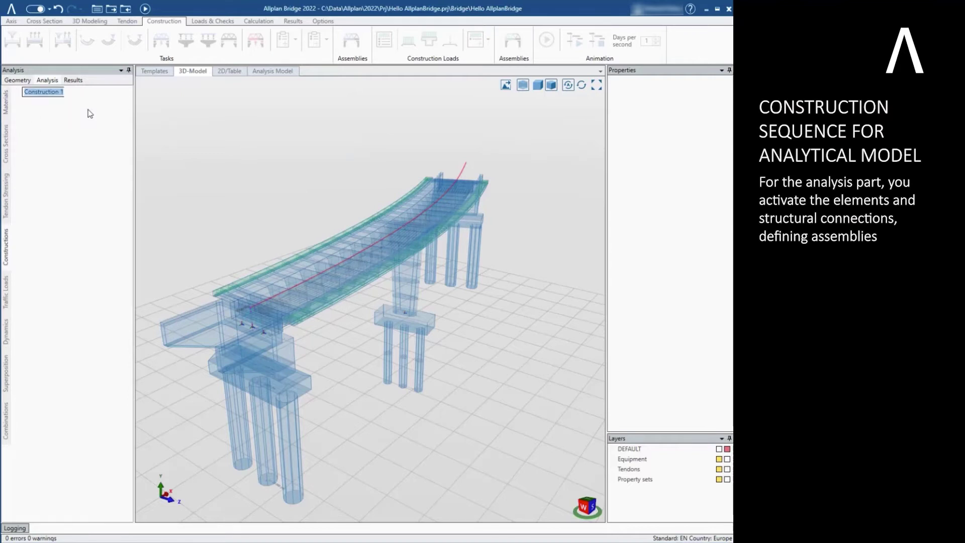
{"action": "key", "text": "Return"}
{"action": "right_click", "coordinate": [78, 98]}
{"action": "left_click", "coordinate": [101, 100]}
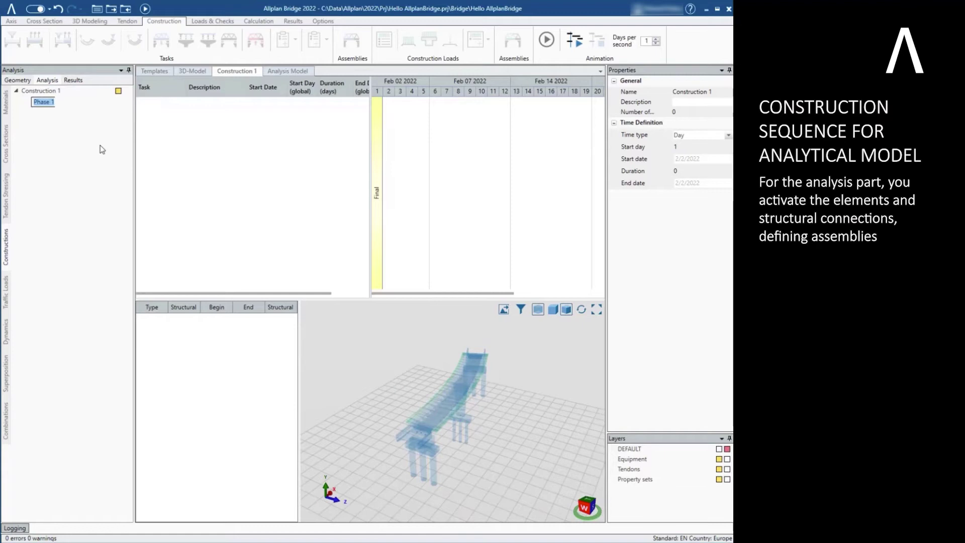
{"action": "key", "text": "Return"}
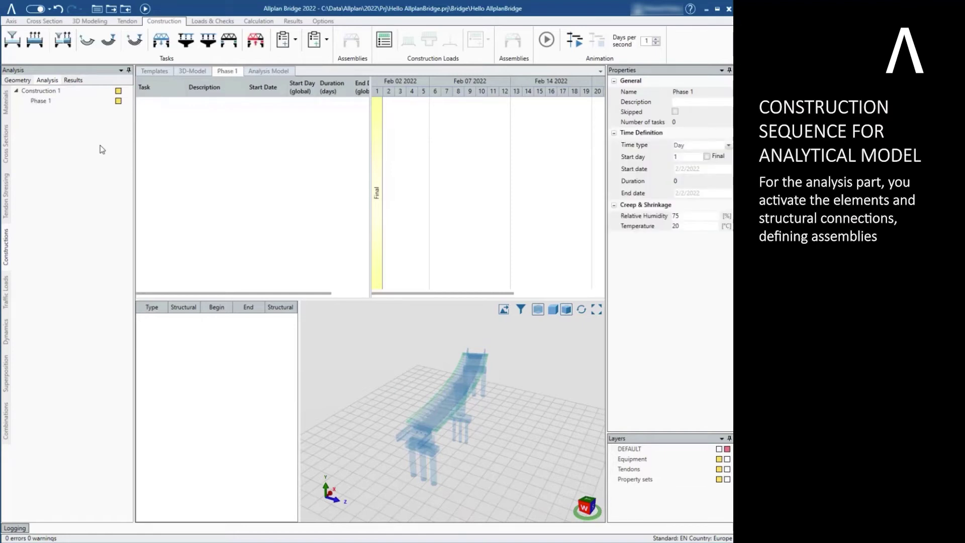
Step: Add an INSTSUPP bearing activation task to Phase 1 assigned to pier Support 3
{"action": "left_click", "coordinate": [295, 40]}
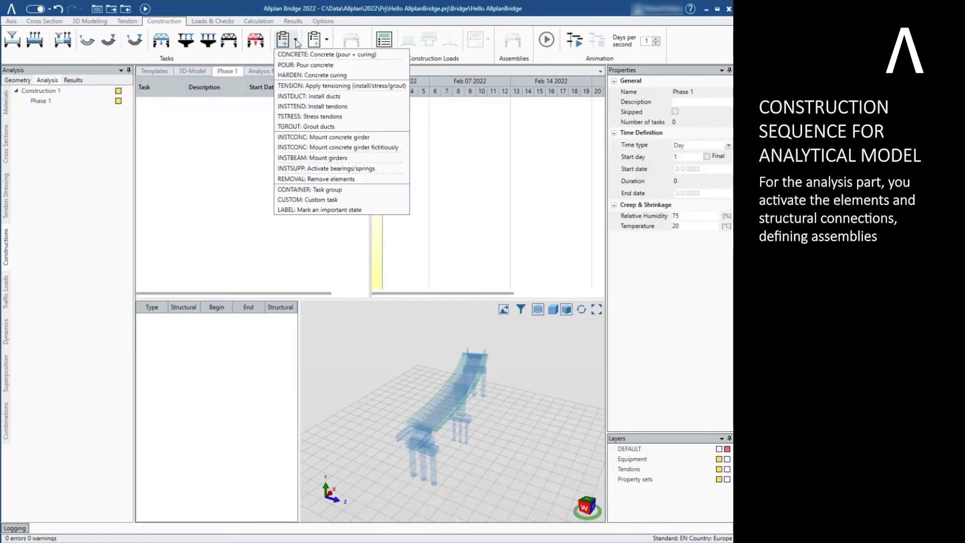
{"action": "left_click", "coordinate": [321, 168]}
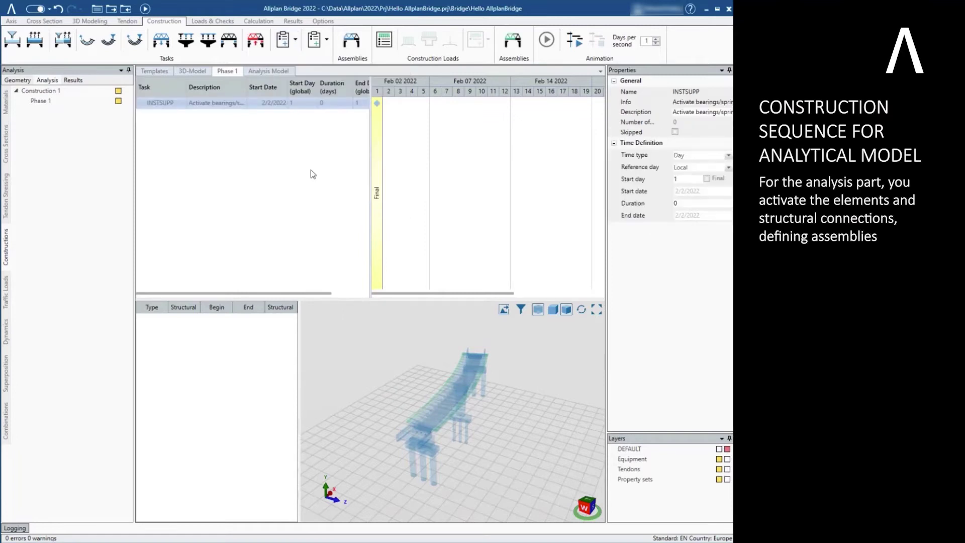
{"action": "left_click", "coordinate": [351, 41]}
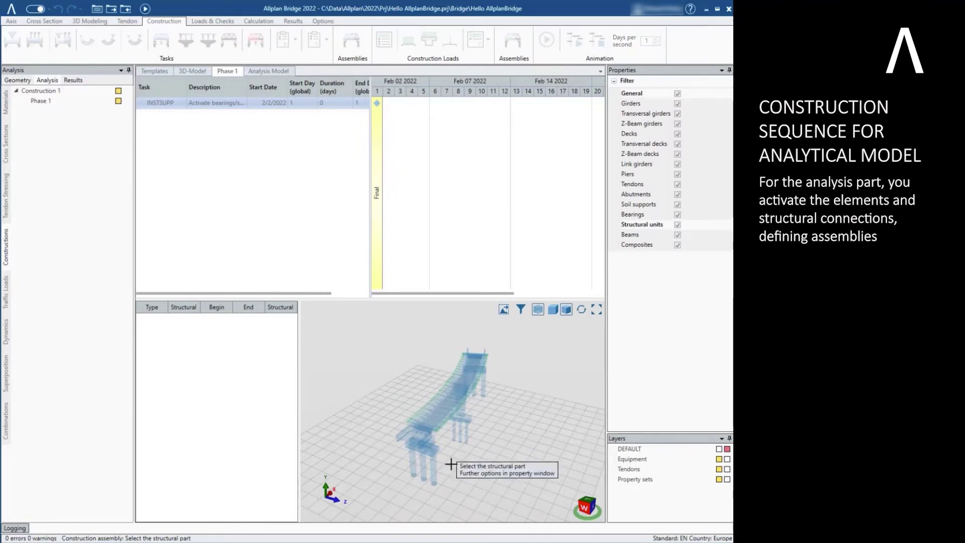
{"action": "scroll", "coordinate": [455, 485], "scroll_direction": "up", "scroll_amount": 2}
{"action": "scroll", "coordinate": [460, 405], "scroll_direction": "up", "scroll_amount": 3}
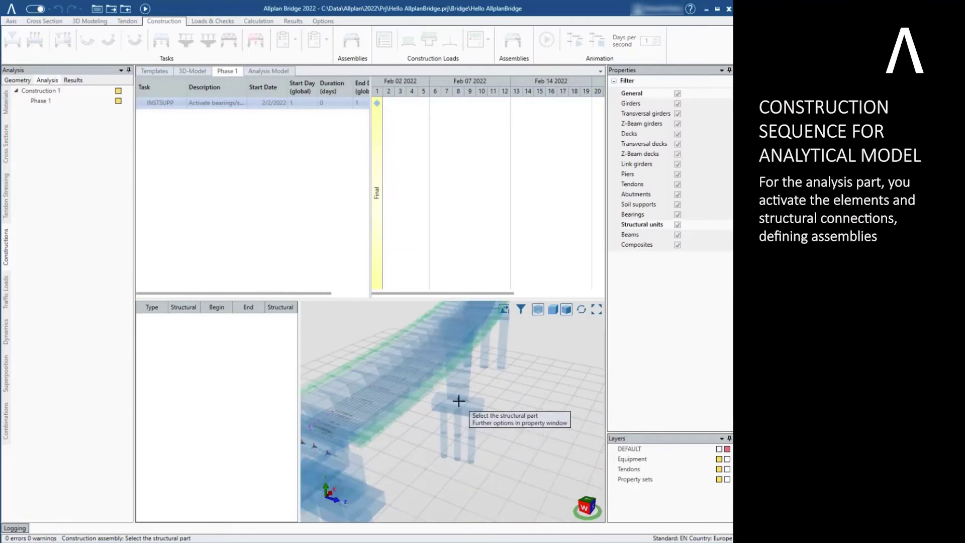
{"action": "left_click", "coordinate": [469, 424]}
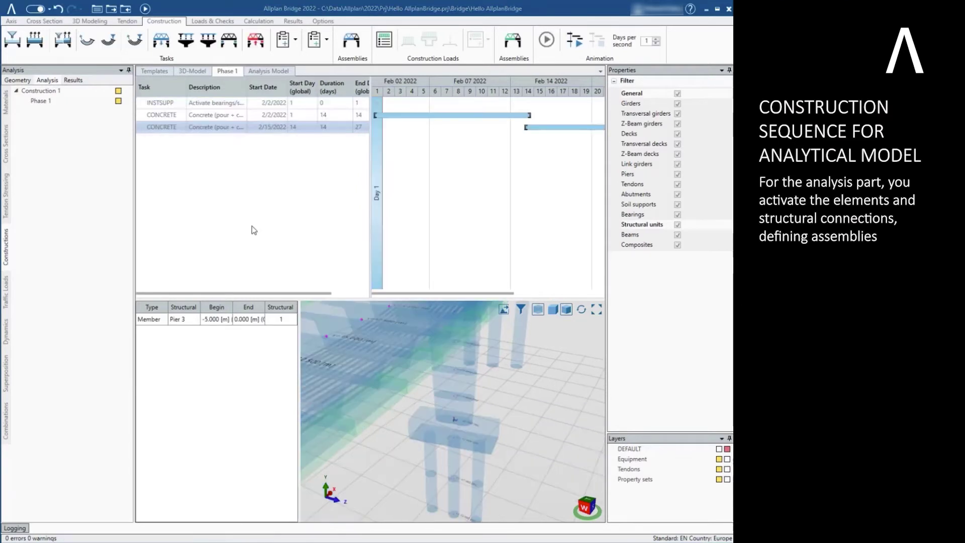
Step: Add Phase 2 to Construction 1
{"action": "left_click", "coordinate": [80, 91]}
{"action": "right_click", "coordinate": [81, 92]}
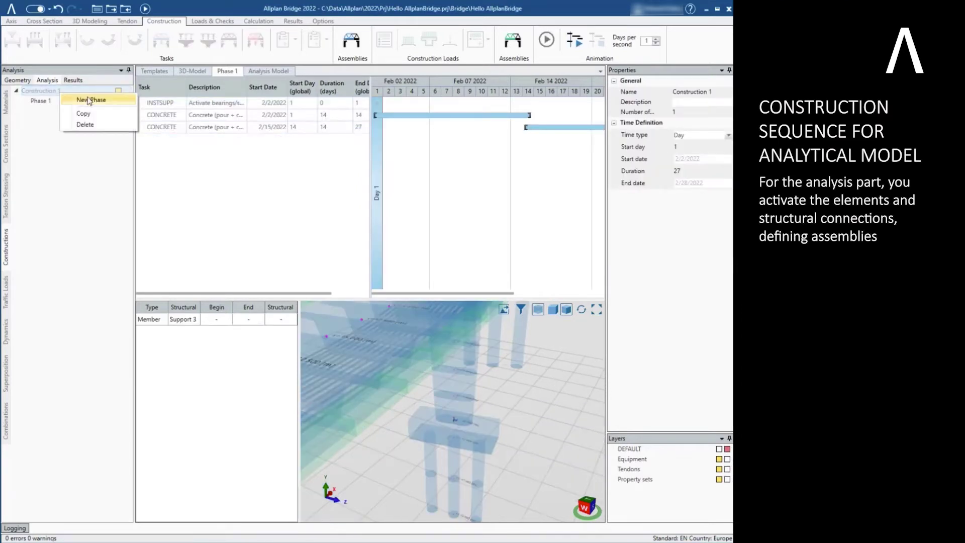
{"action": "left_click", "coordinate": [92, 97]}
{"action": "key", "text": "Return"}
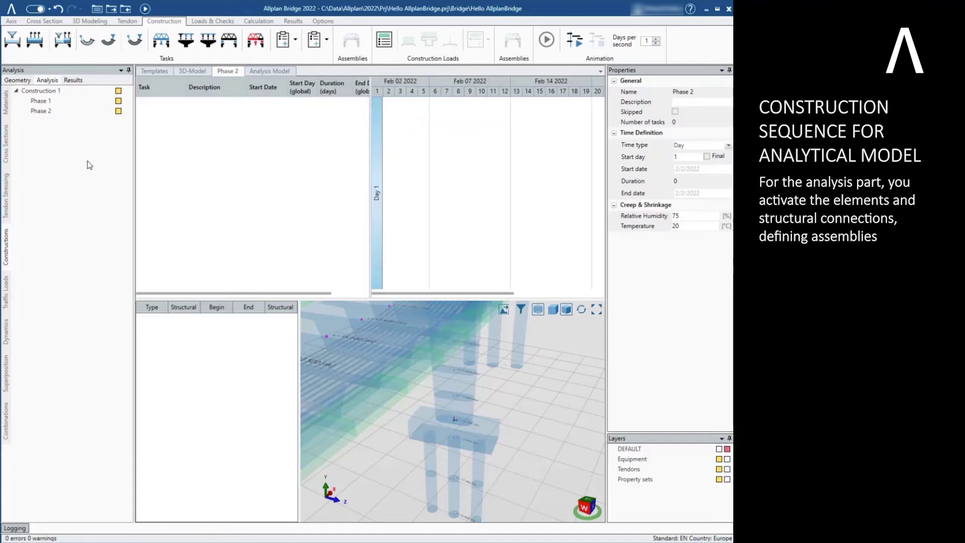
{"action": "left_click", "coordinate": [63, 114]}
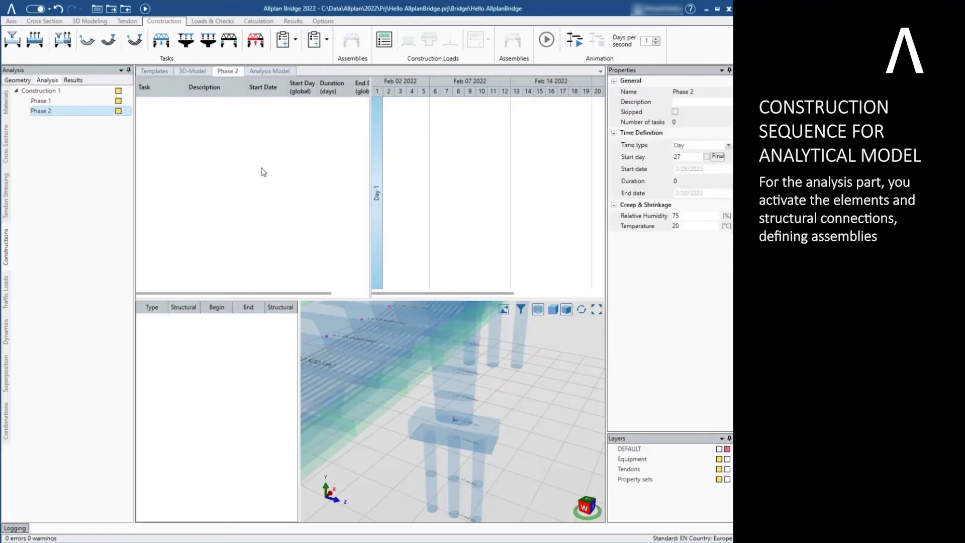
Step: Add a CONCRETE task to Phase 2 covering the superstructure up to station 32.5 m
{"action": "left_click", "coordinate": [66, 47]}
{"action": "left_click", "coordinate": [352, 41]}
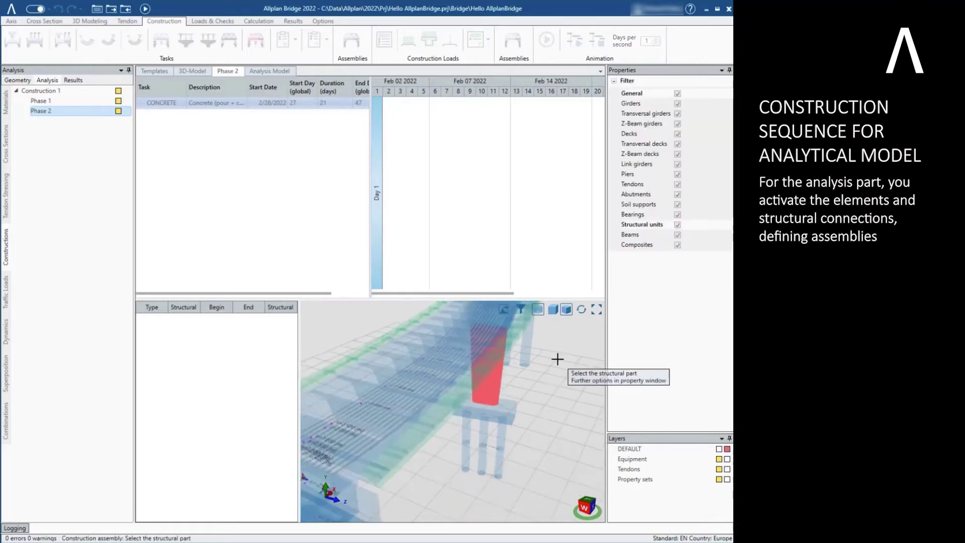
{"action": "left_click", "coordinate": [392, 374]}
{"action": "left_click", "coordinate": [410, 486]}
{"action": "scroll", "coordinate": [523, 334], "scroll_direction": "up", "scroll_amount": 2}
{"action": "left_click", "coordinate": [523, 334]}
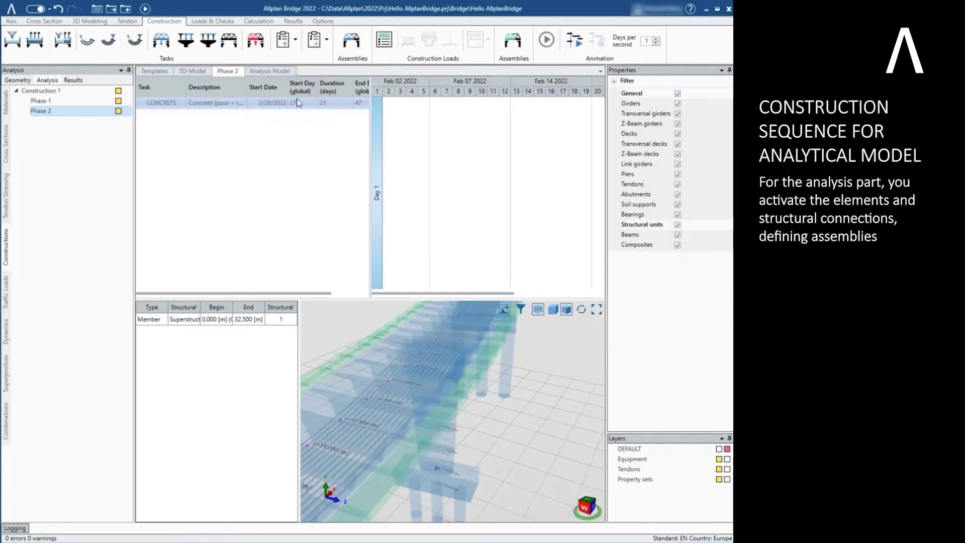
Step: Add an INSTSUPP task to Phase 2 activating Support 3
{"action": "left_click", "coordinate": [295, 39]}
{"action": "left_click", "coordinate": [316, 168]}
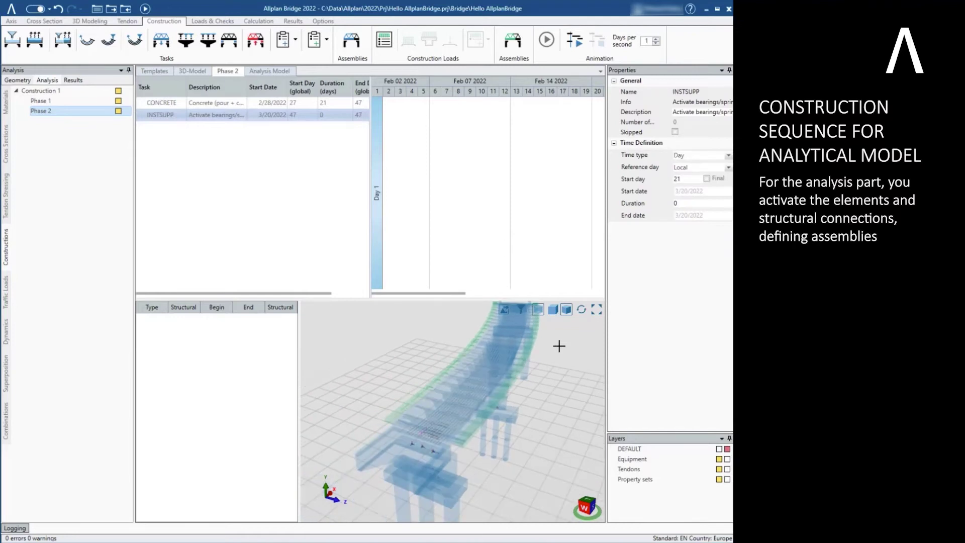
{"action": "left_click", "coordinate": [351, 39]}
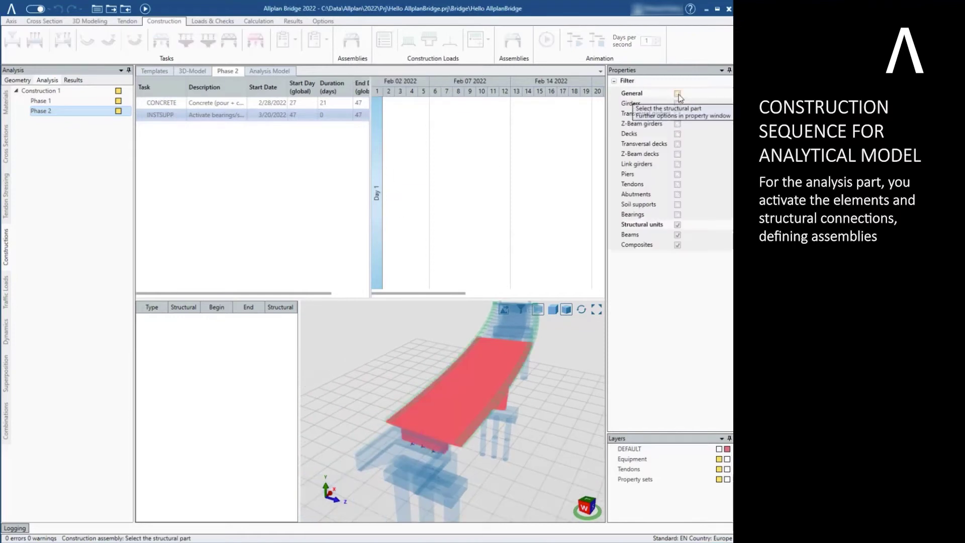
{"action": "left_click", "coordinate": [677, 225]}
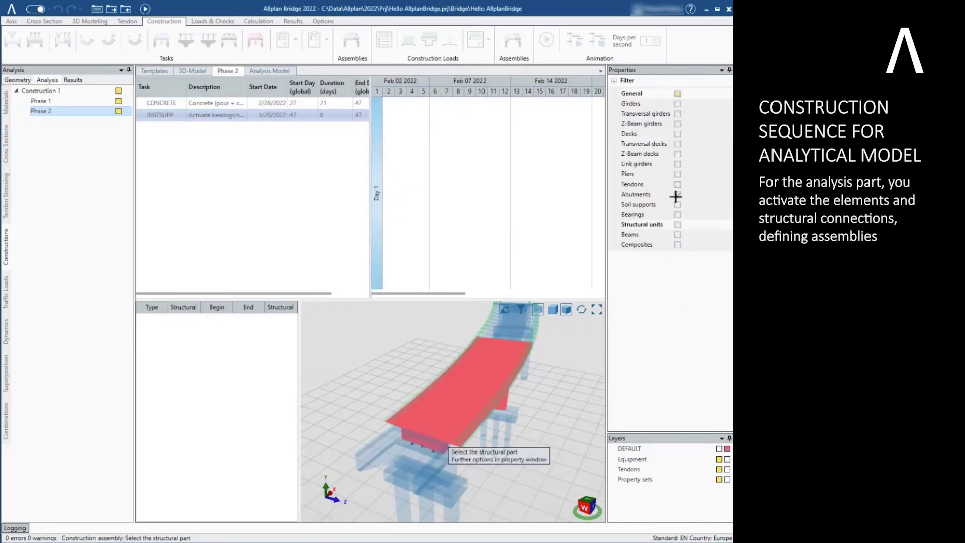
{"action": "left_click", "coordinate": [425, 449]}
{"action": "key", "text": "Escape"}
Step: Add Phase 3 to Construction 1 with a CONCRETE task
{"action": "left_click", "coordinate": [68, 94]}
{"action": "right_click", "coordinate": [67, 94]}
{"action": "left_click", "coordinate": [92, 102]}
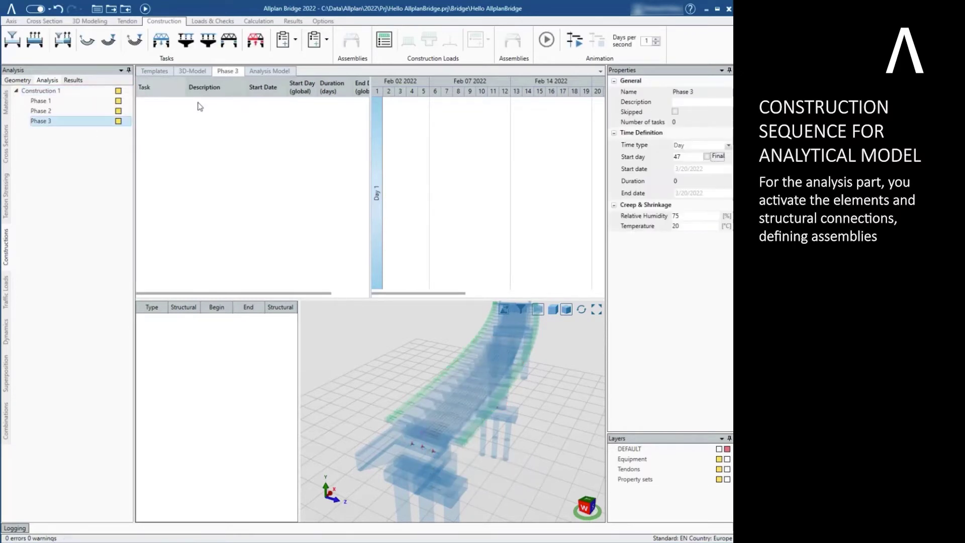
{"action": "left_click", "coordinate": [65, 43]}
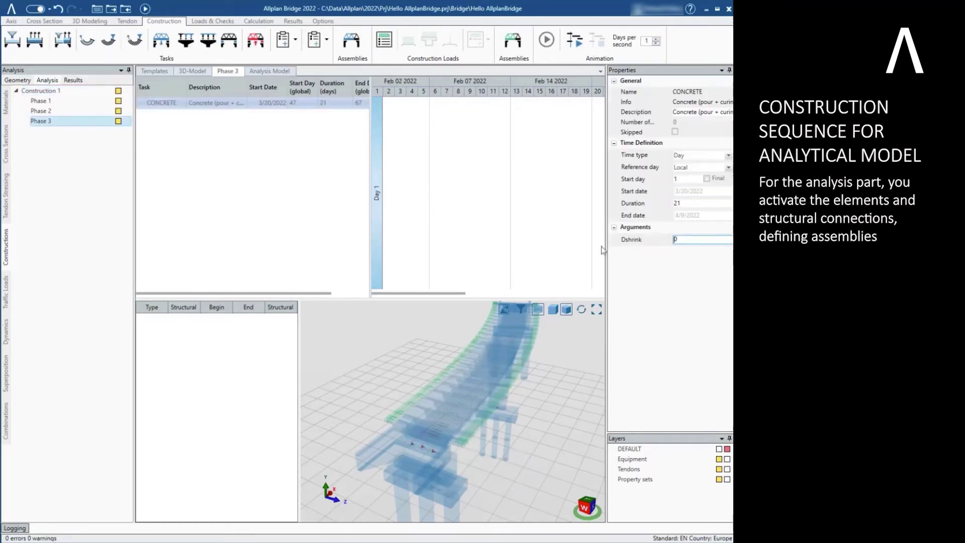
Step: Assign the deck from station 32.5 m to 60 m to Phase 3's concrete task
{"action": "left_click", "coordinate": [352, 43]}
{"action": "scroll", "coordinate": [499, 330], "scroll_direction": "up", "scroll_amount": 3}
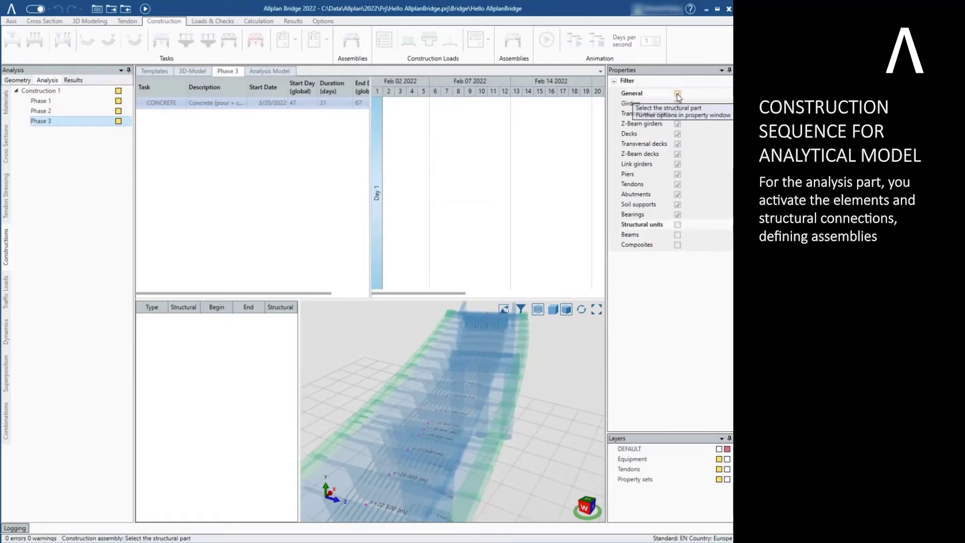
{"action": "left_click", "coordinate": [490, 420]}
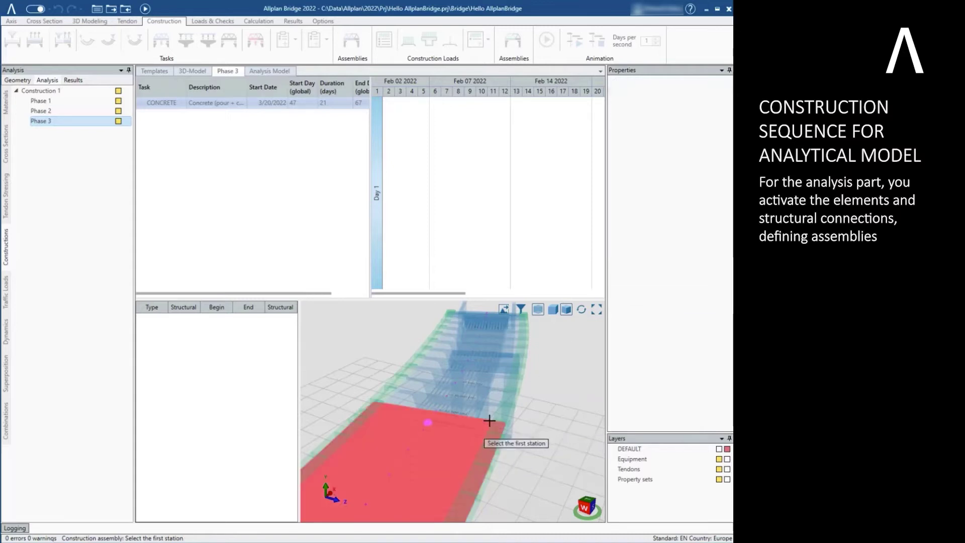
{"action": "left_click", "coordinate": [515, 426]}
{"action": "scroll", "coordinate": [538, 431], "scroll_direction": "down", "scroll_amount": 2}
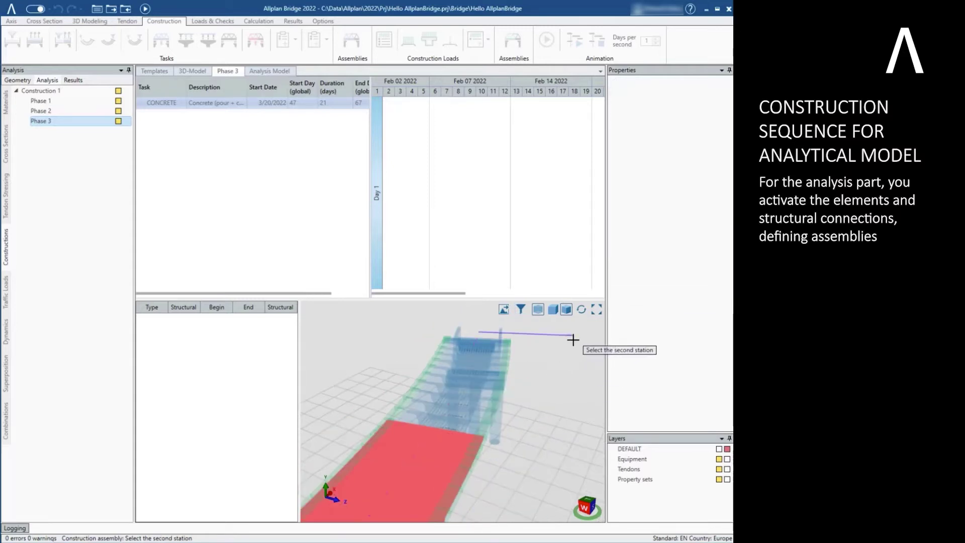
{"action": "scroll", "coordinate": [573, 339], "scroll_direction": "up", "scroll_amount": 3}
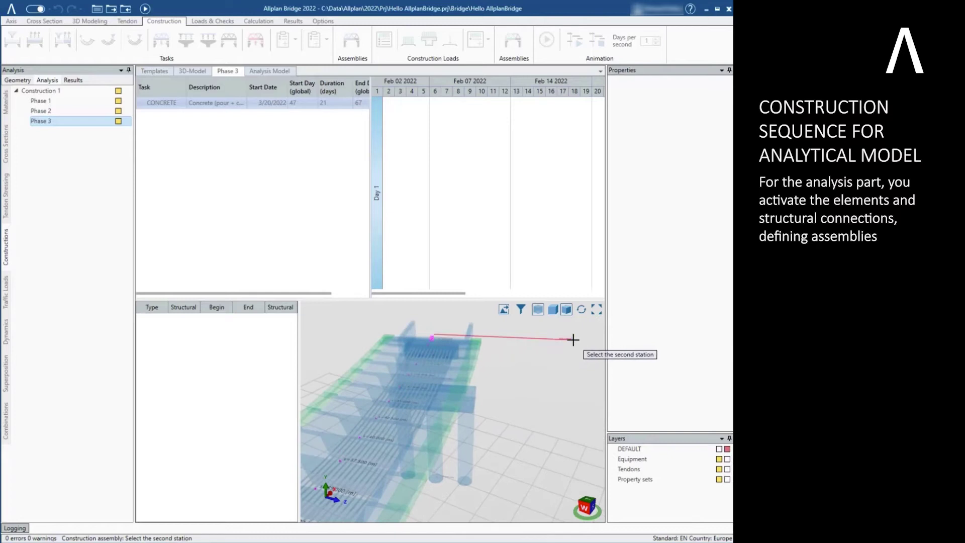
{"action": "left_click", "coordinate": [572, 339]}
{"action": "key", "text": "Escape"}
{"action": "left_click", "coordinate": [299, 40]}
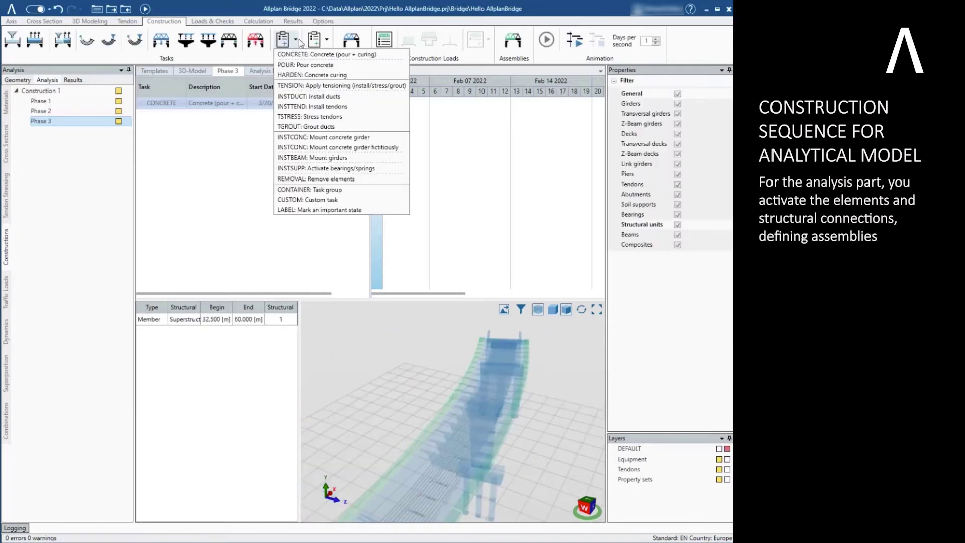
Step: Add an INSTSUPP task to Phase 3 activating Abutment 1
{"action": "left_click", "coordinate": [317, 169]}
{"action": "left_click", "coordinate": [352, 40]}
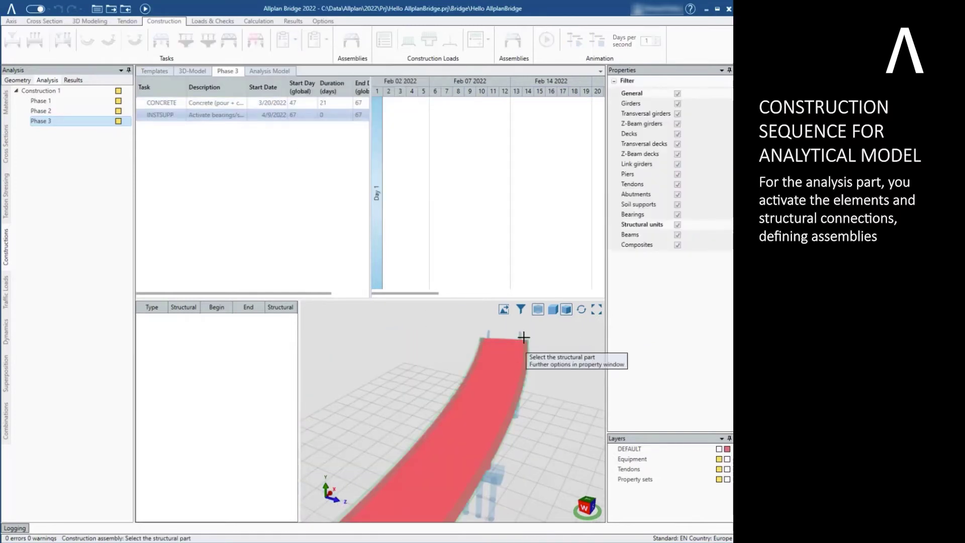
{"action": "middle_click_drag", "start_coordinate": [523, 337], "coordinate": [539, 396]}
{"action": "scroll", "coordinate": [539, 396], "scroll_direction": "down", "scroll_amount": 3}
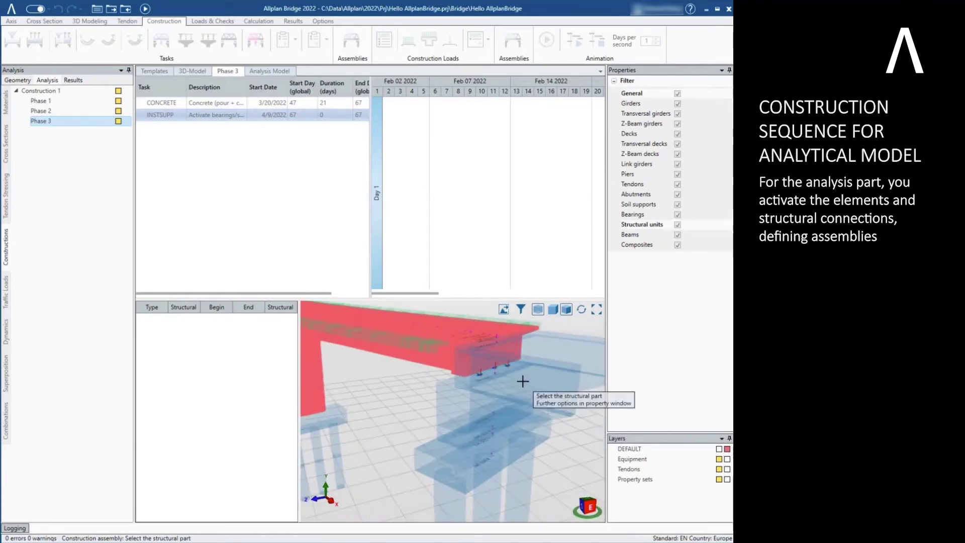
{"action": "left_click", "coordinate": [677, 93]}
{"action": "left_click", "coordinate": [677, 194]}
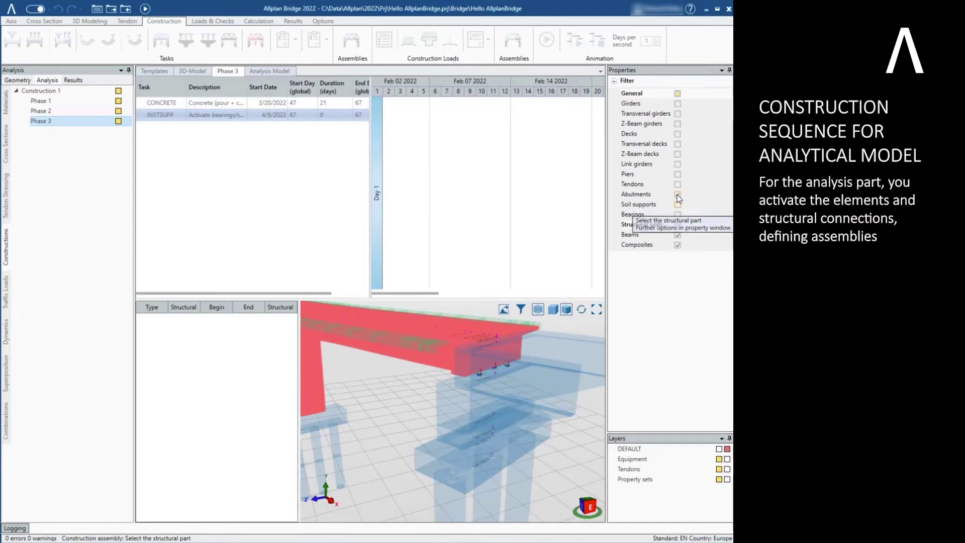
{"action": "left_click", "coordinate": [495, 367]}
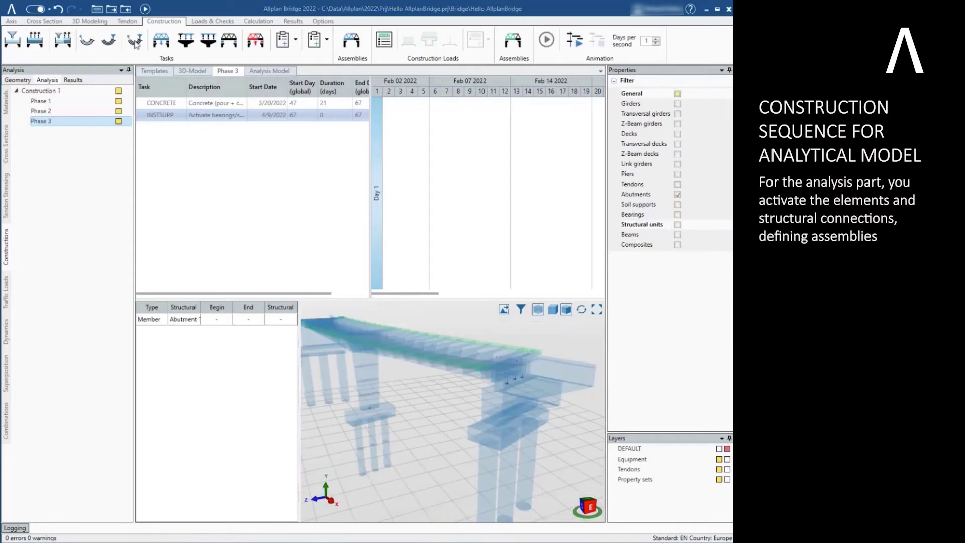
Step: Add a TENSION task to Phase 3 and assign Tendon Group 1 to it
{"action": "left_click", "coordinate": [134, 41]}
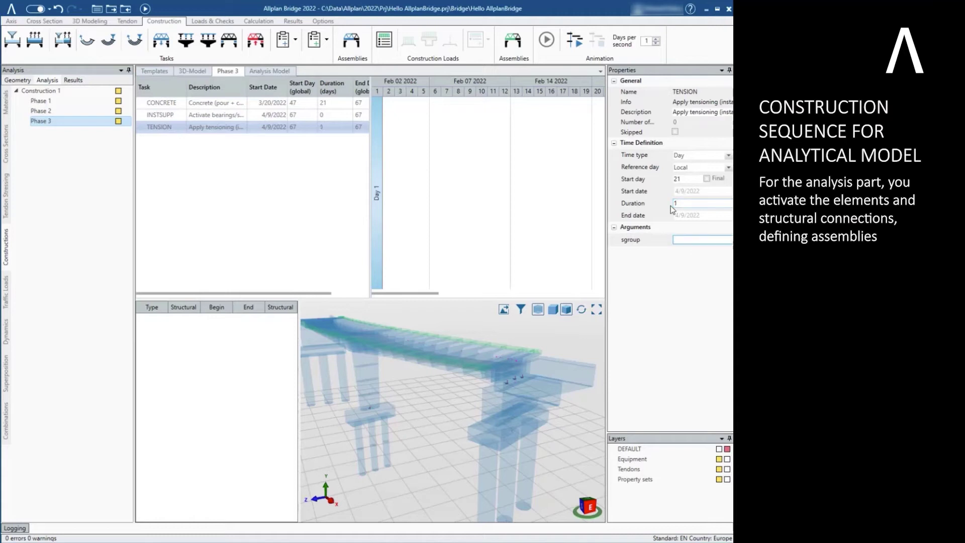
{"action": "left_click", "coordinate": [349, 44]}
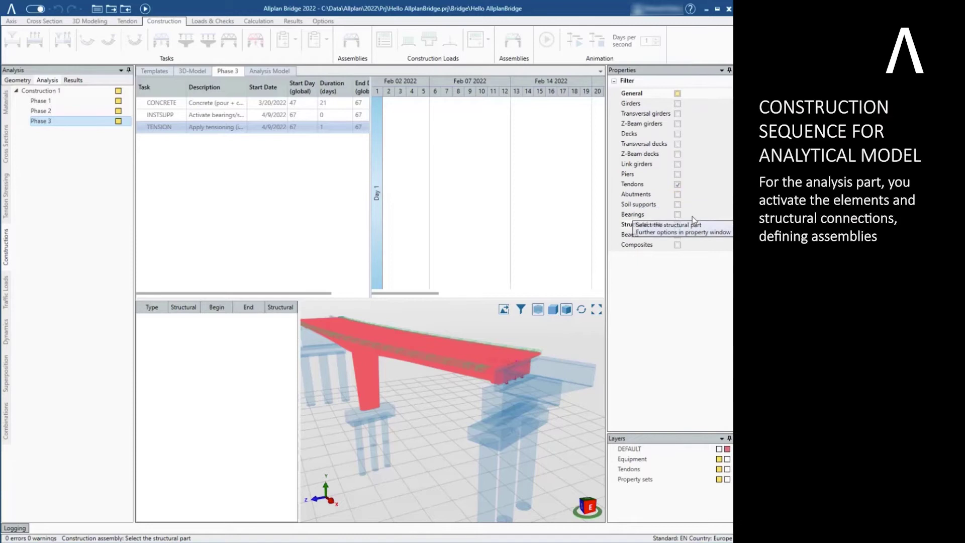
{"action": "key", "text": "Escape"}
{"action": "left_click", "coordinate": [21, 83]}
{"action": "left_click", "coordinate": [6, 135]}
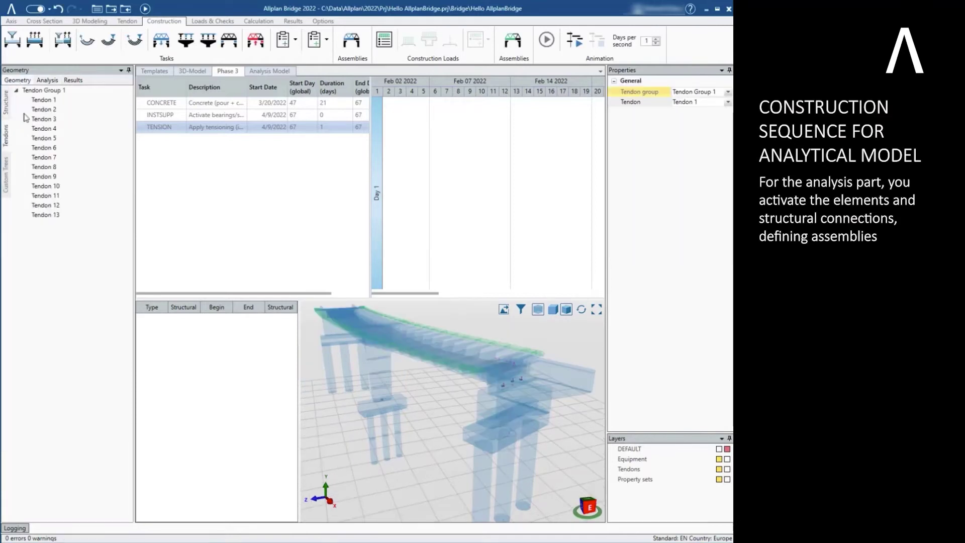
{"action": "left_click", "coordinate": [35, 91]}
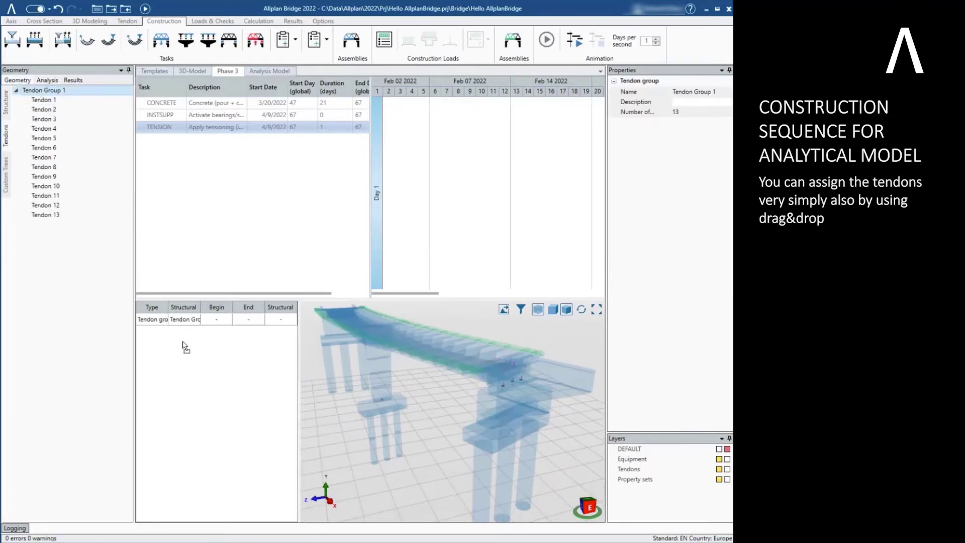
{"action": "left_click", "coordinate": [47, 80]}
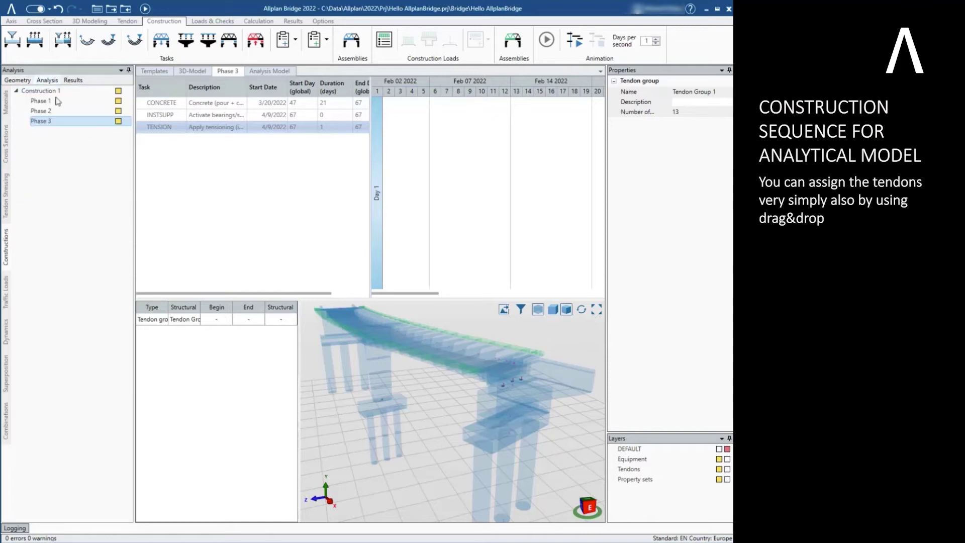
{"action": "left_click", "coordinate": [183, 320]}
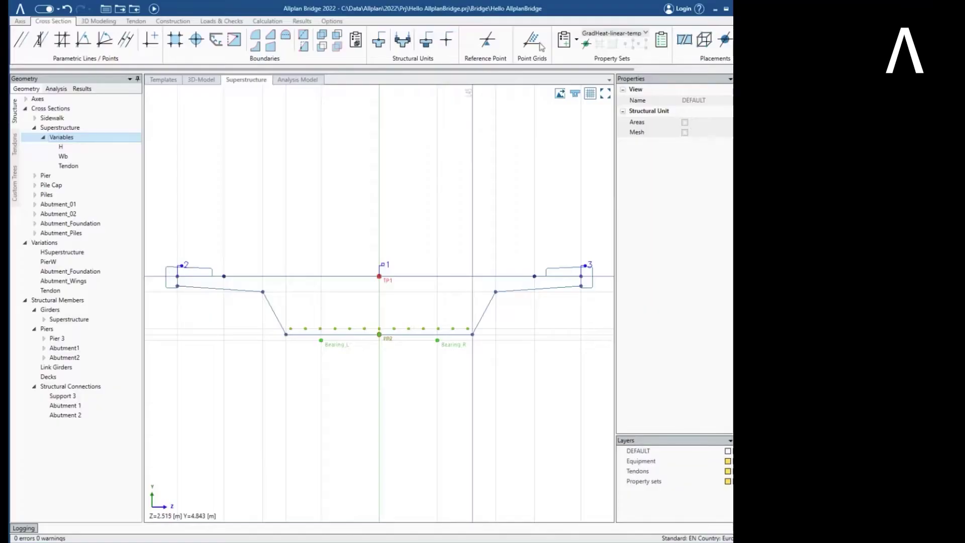
Step: Create the LongReinfBottom1 longitudinal reinforcement set on the beam and select line L44
{"action": "left_click", "coordinate": [563, 40]}
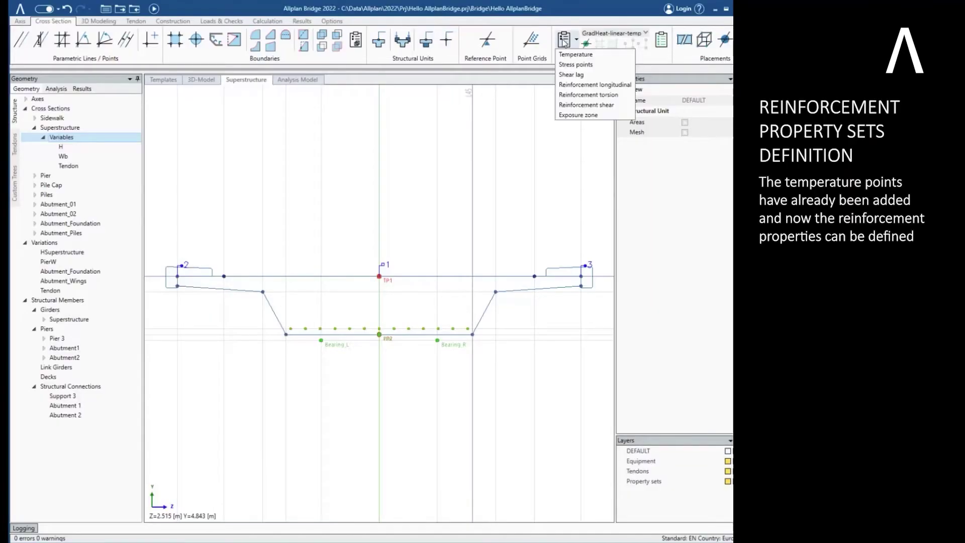
{"action": "left_click", "coordinate": [567, 85]}
{"action": "left_click", "coordinate": [379, 276]}
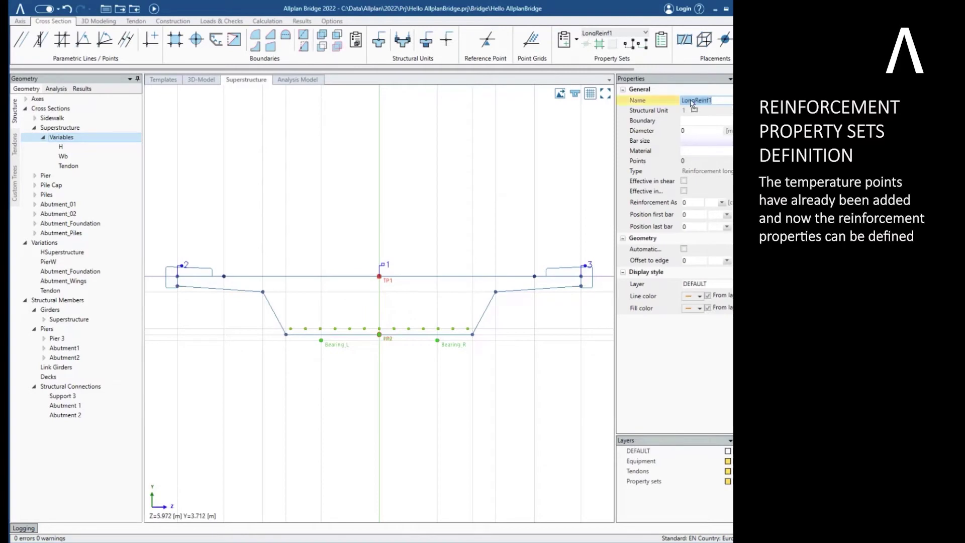
{"action": "left_click", "coordinate": [601, 48]}
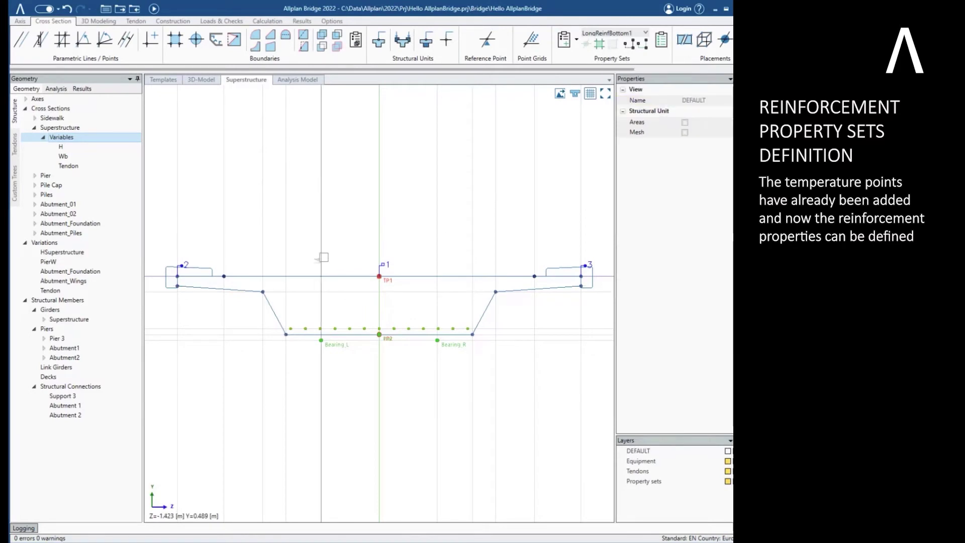
{"action": "left_click", "coordinate": [287, 262]}
{"action": "scroll", "coordinate": [346, 358], "scroll_direction": "up", "scroll_amount": 3}
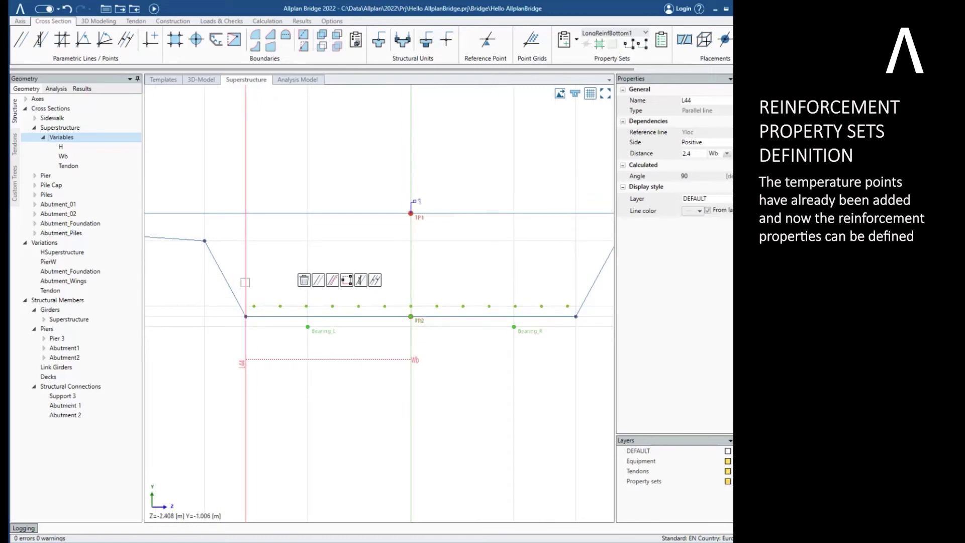
Step: Draw the property set boundary across the bottom slab intersection points
{"action": "left_click", "coordinate": [319, 281]}
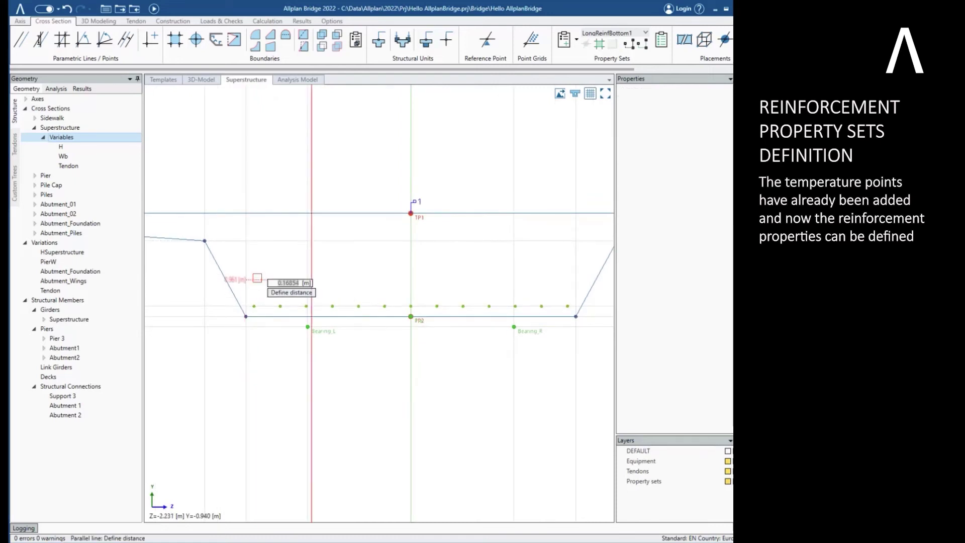
{"action": "scroll", "coordinate": [247, 323], "scroll_direction": "up", "scroll_amount": 3}
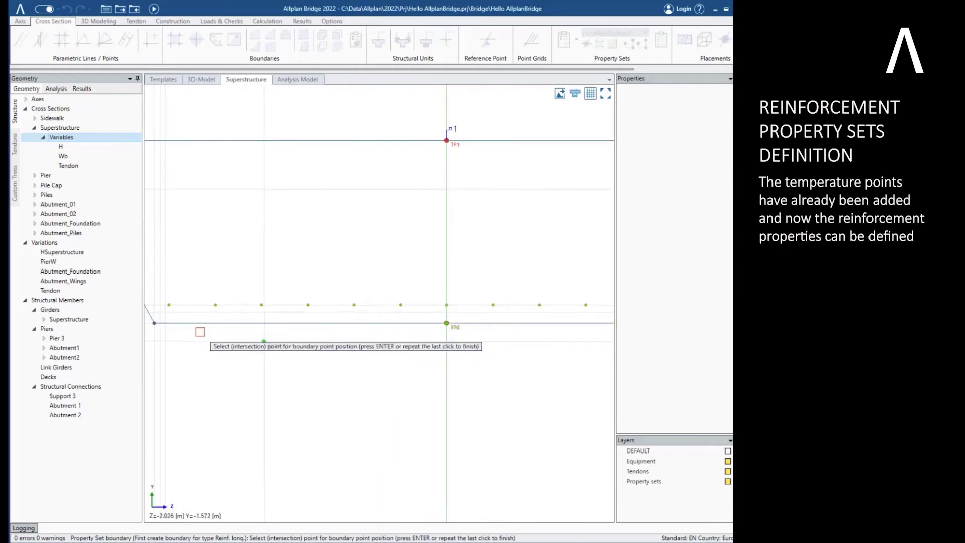
{"action": "left_click", "coordinate": [165, 311]}
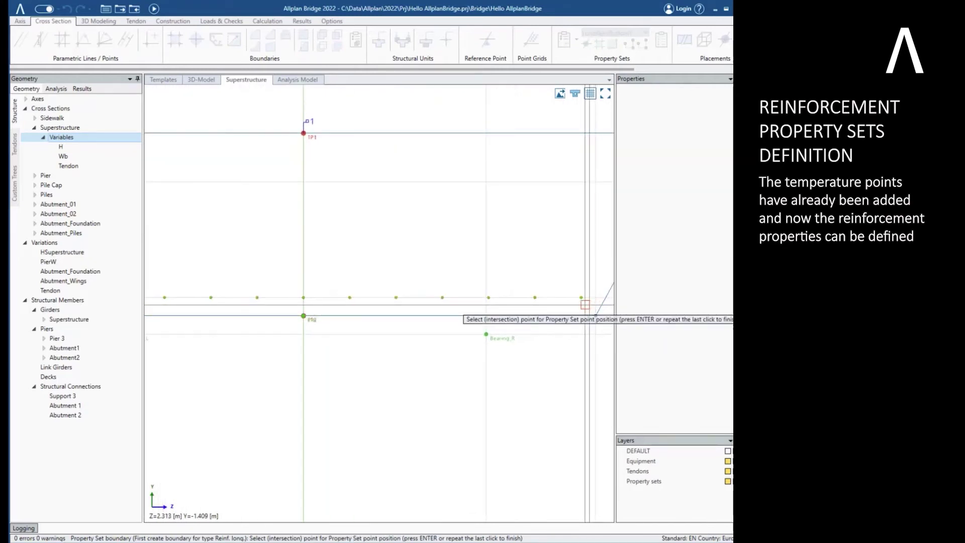
{"action": "left_click", "coordinate": [583, 305]}
{"action": "left_click", "coordinate": [584, 304]}
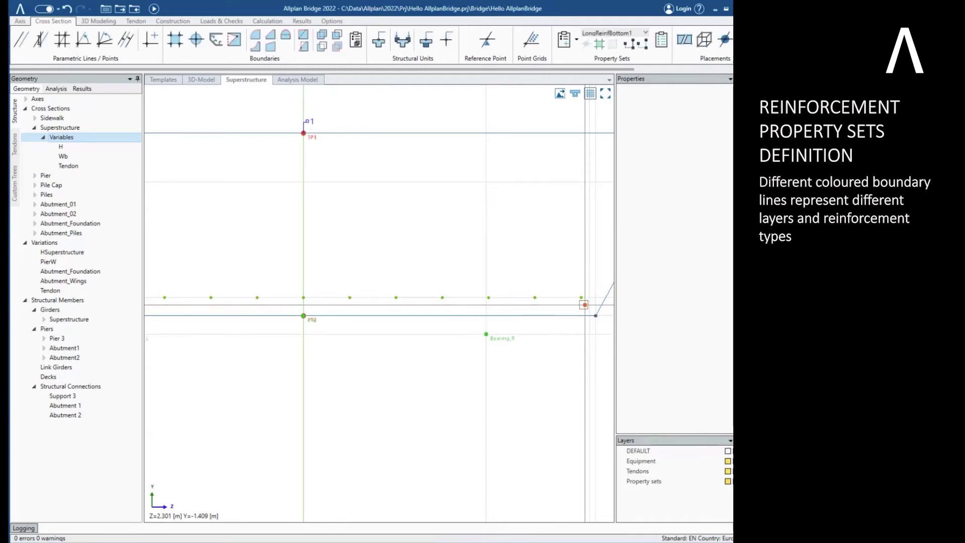
{"action": "left_click", "coordinate": [564, 40]}
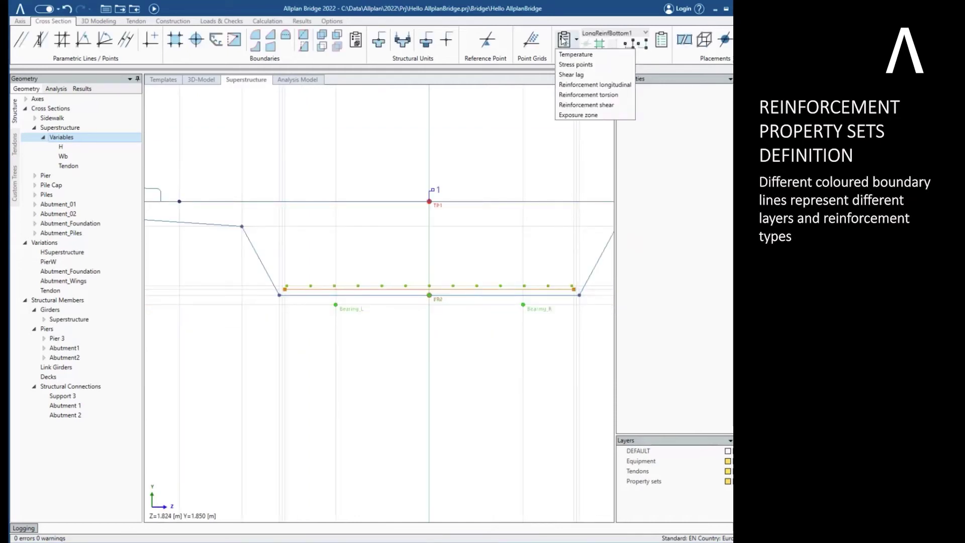
Step: Create the LongReinfTop1 longitudinal reinforcement set on unit 1, starting its boundary at line L6
{"action": "left_click", "coordinate": [572, 86]}
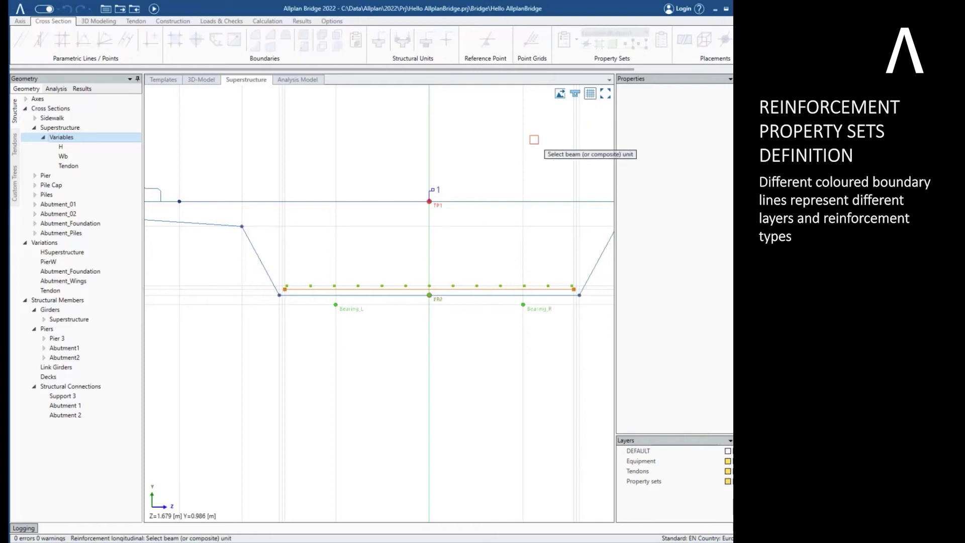
{"action": "left_click", "coordinate": [438, 189]}
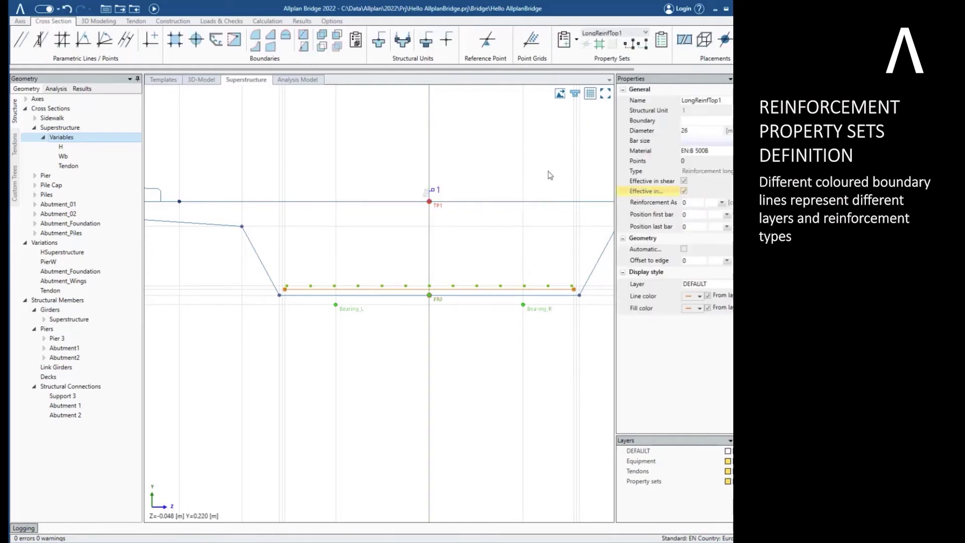
{"action": "left_click", "coordinate": [183, 161]}
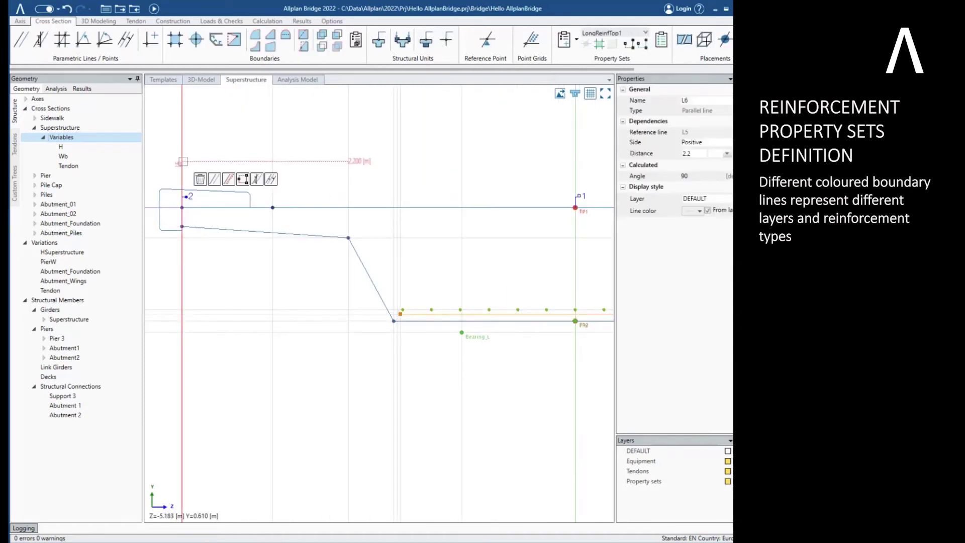
{"action": "left_click", "coordinate": [213, 179]}
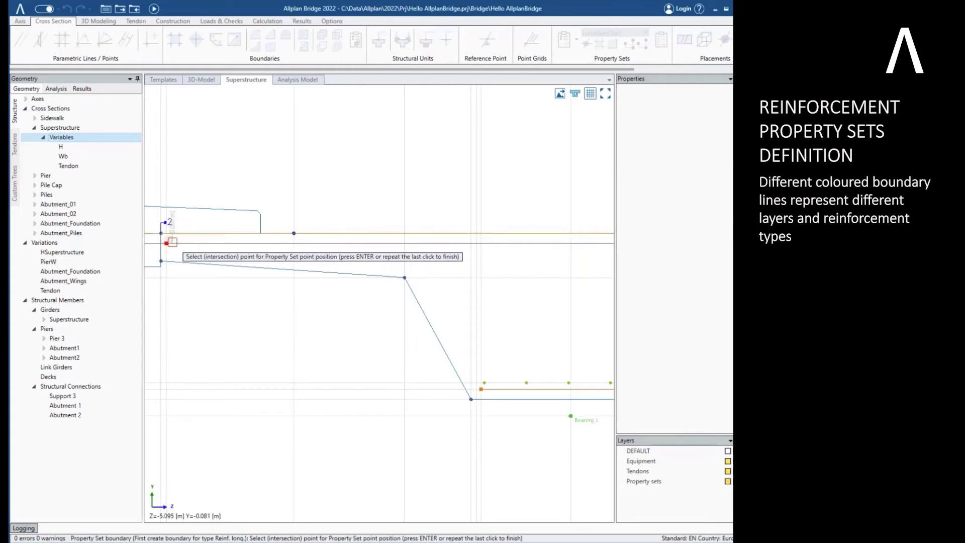
Step: End the top slab boundary at point 3 across the deck
{"action": "middle_click_drag", "start_coordinate": [573, 206], "coordinate": [165, 243]}
{"action": "middle_click_drag", "start_coordinate": [572, 204], "coordinate": [168, 244]}
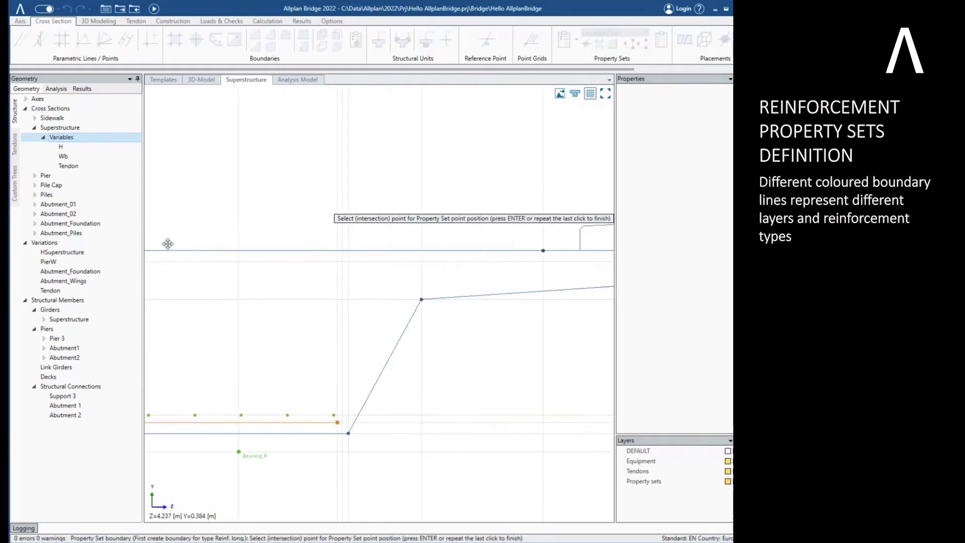
{"action": "scroll", "coordinate": [319, 206], "scroll_direction": "up", "scroll_amount": 3}
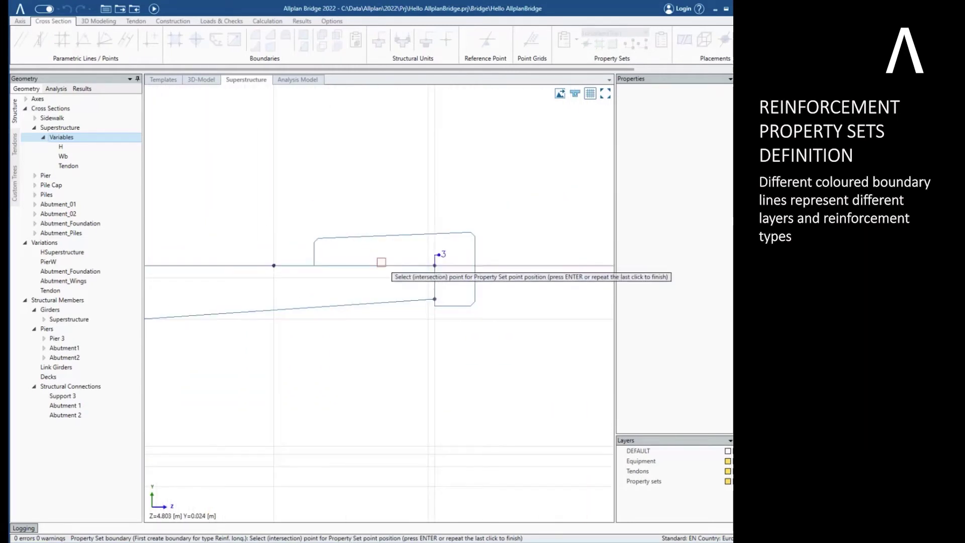
{"action": "left_click", "coordinate": [433, 267]}
{"action": "left_click", "coordinate": [434, 266]}
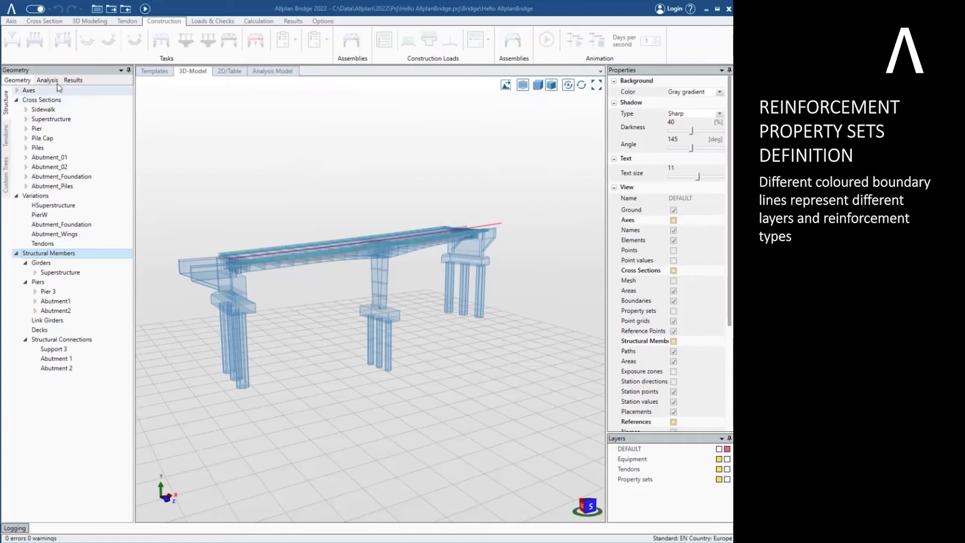
{"action": "left_click", "coordinate": [57, 84]}
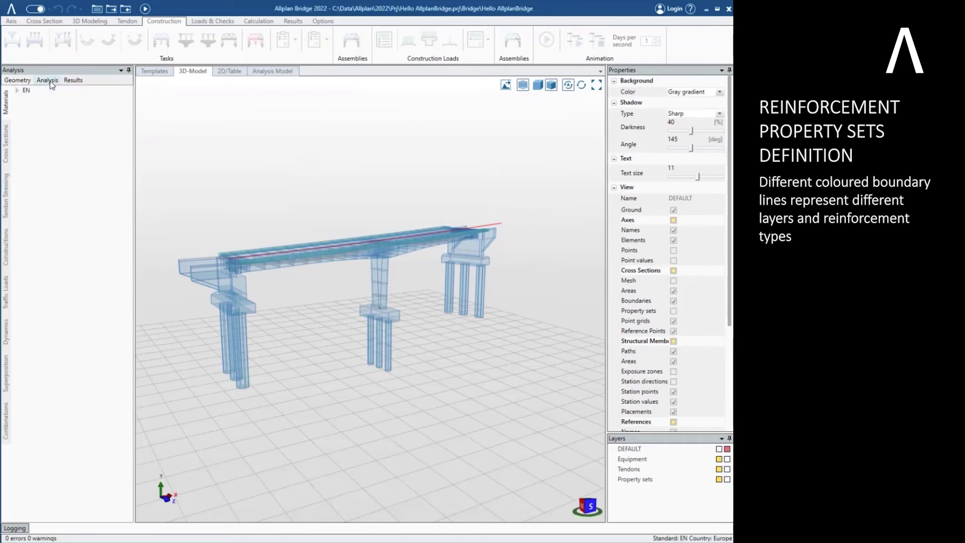
Step: Add a Eurocode horizontal earthquake event with ground type C and q 1.5
{"action": "left_click", "coordinate": [7, 330]}
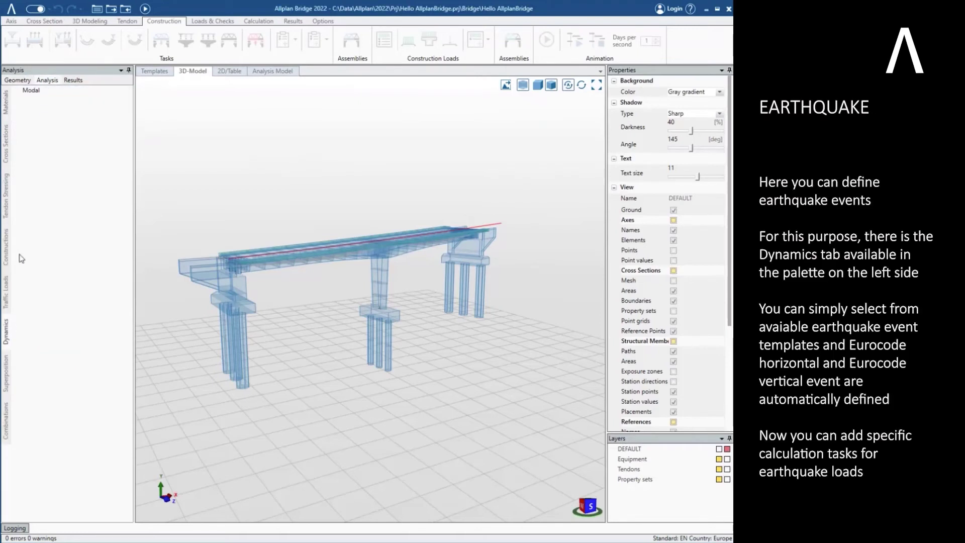
{"action": "right_click", "coordinate": [44, 92]}
{"action": "mouse_move", "coordinate": [90, 100]}
{"action": "left_click", "coordinate": [206, 115]}
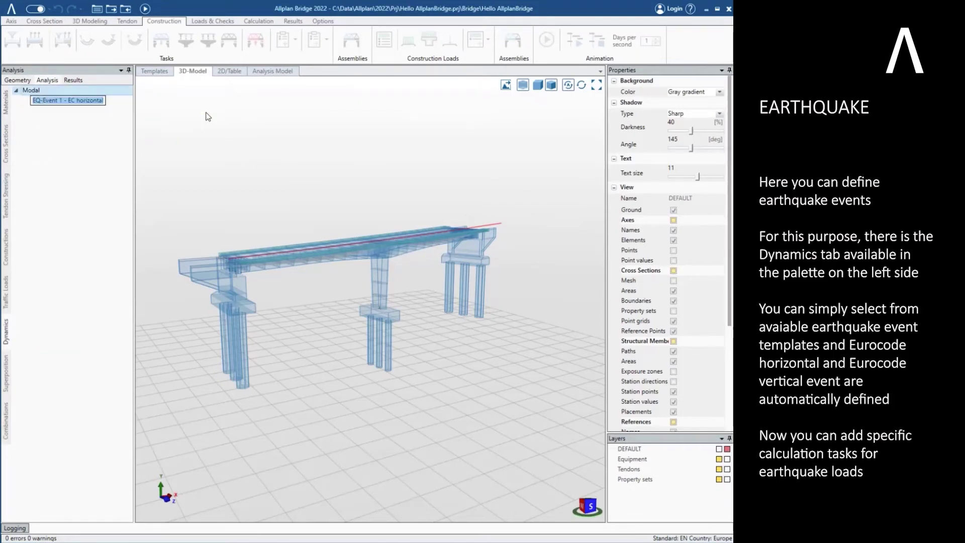
{"action": "left_click", "coordinate": [239, 99]}
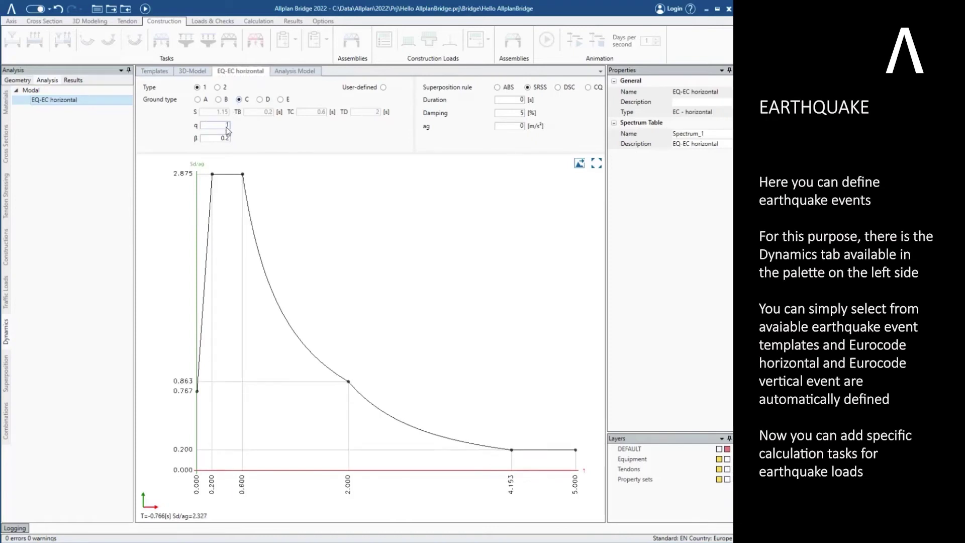
{"action": "key", "text": "Return"}
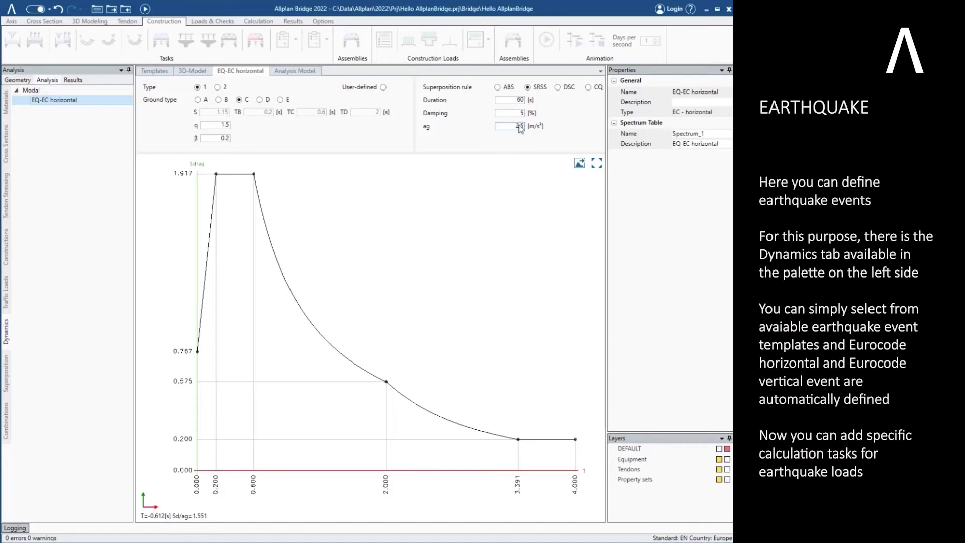
Step: Add a Eurocode vertical earthquake event with q set to 1.5
{"action": "right_click", "coordinate": [65, 90]}
{"action": "mouse_move", "coordinate": [108, 95]}
{"action": "left_click", "coordinate": [194, 118]}
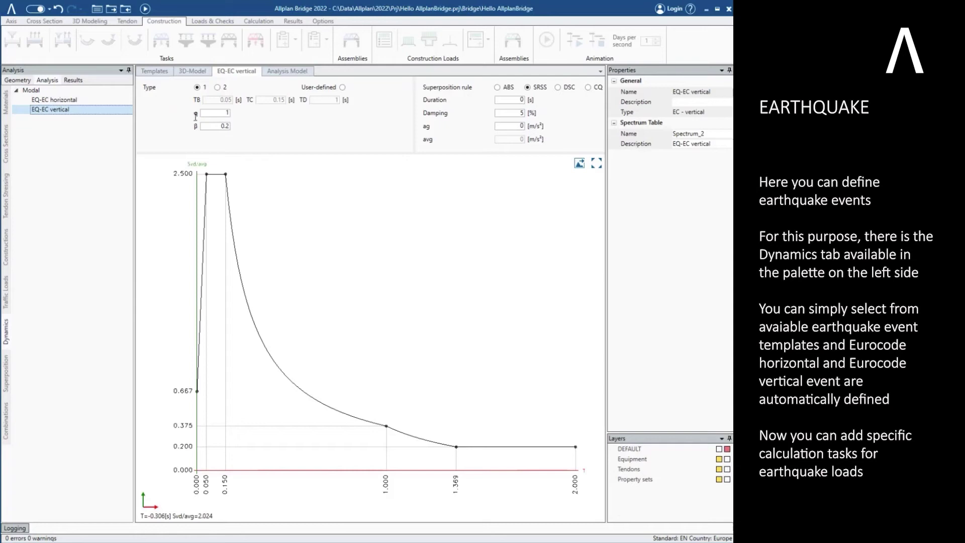
{"action": "left_click", "coordinate": [228, 112]}
{"action": "type", "text": ".5"}
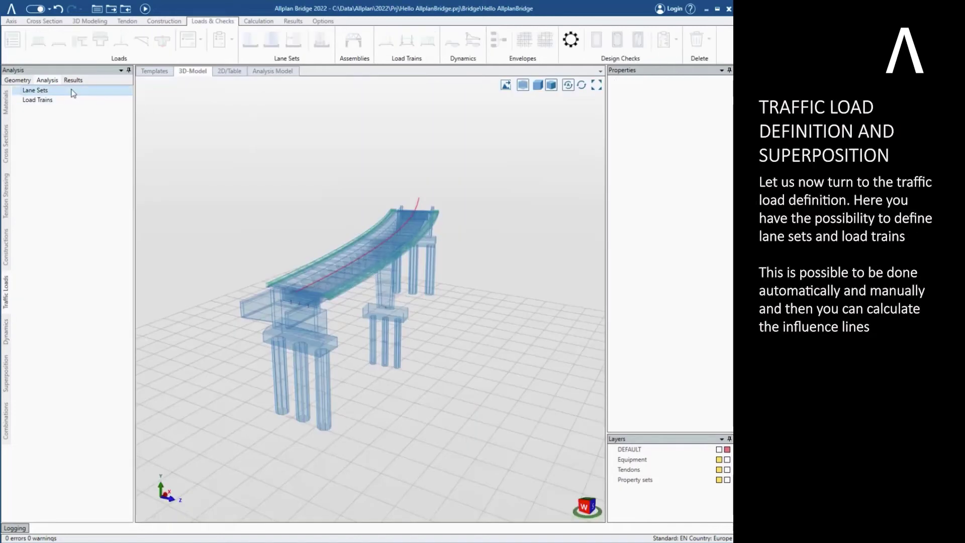
Step: Create a new lane set named LaneSet_Right
{"action": "right_click", "coordinate": [73, 91]}
{"action": "left_click", "coordinate": [86, 98]}
{"action": "type", "text": "LaneSet_Right"}
{"action": "key", "text": "Return"}
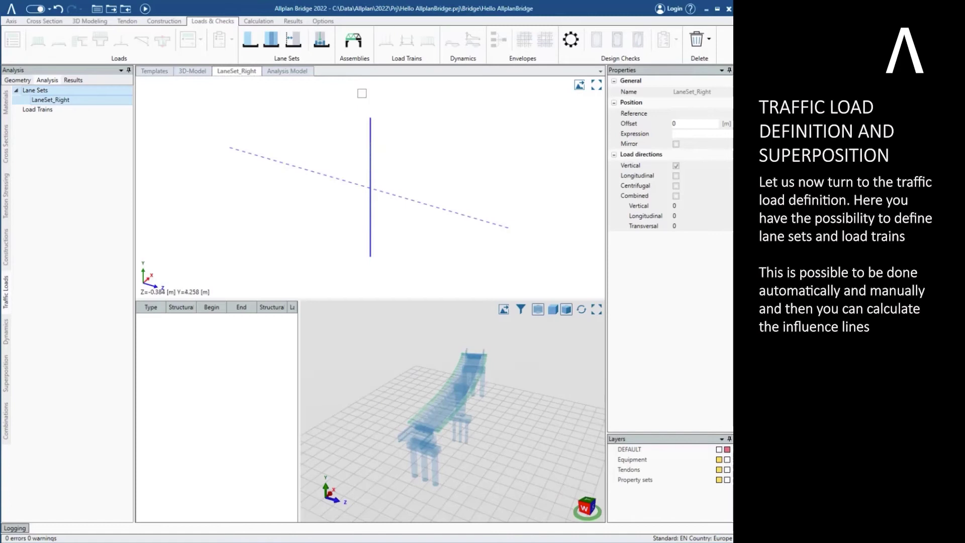
Step: Assign the superstructure's first station to LaneSet_Right and generate three standard lanes on the deck
{"action": "left_click", "coordinate": [353, 40]}
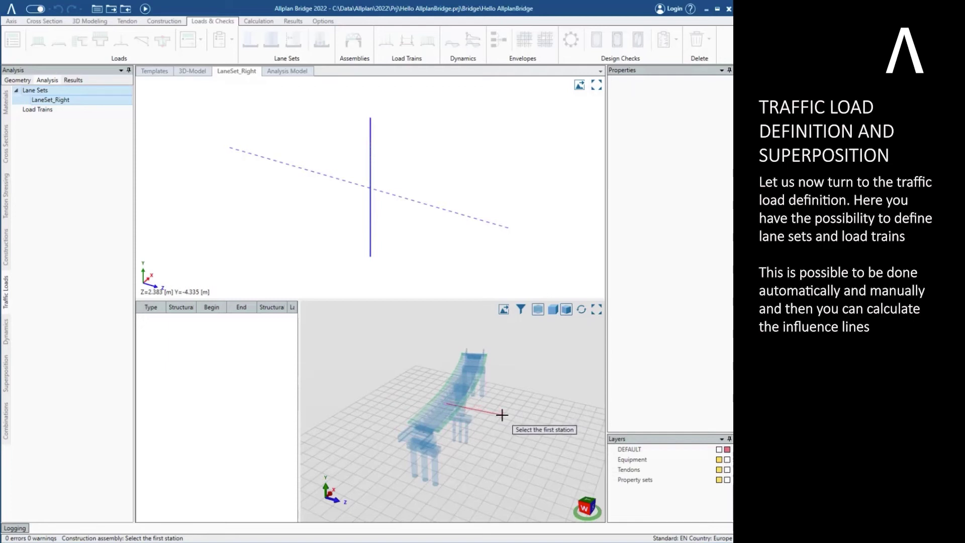
{"action": "left_click", "coordinate": [502, 415]}
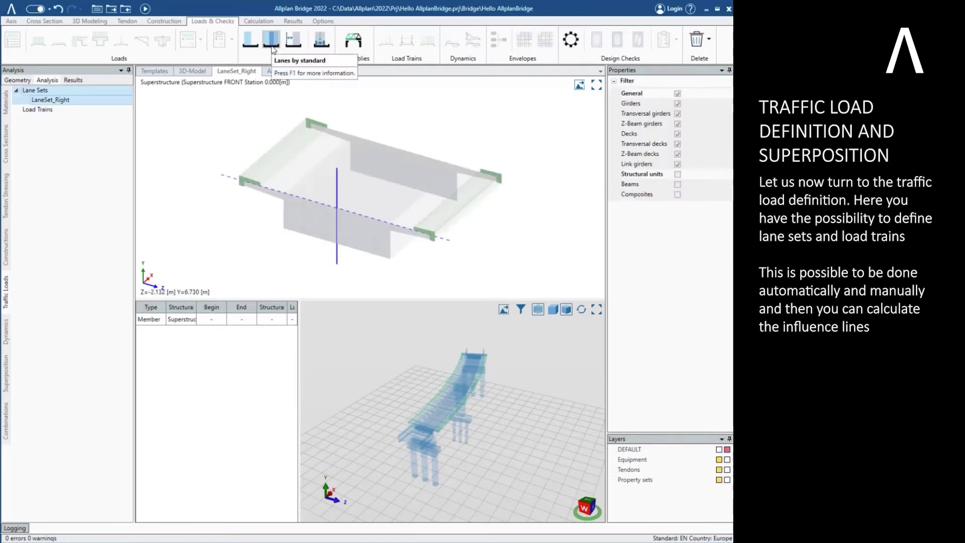
{"action": "left_click", "coordinate": [271, 41]}
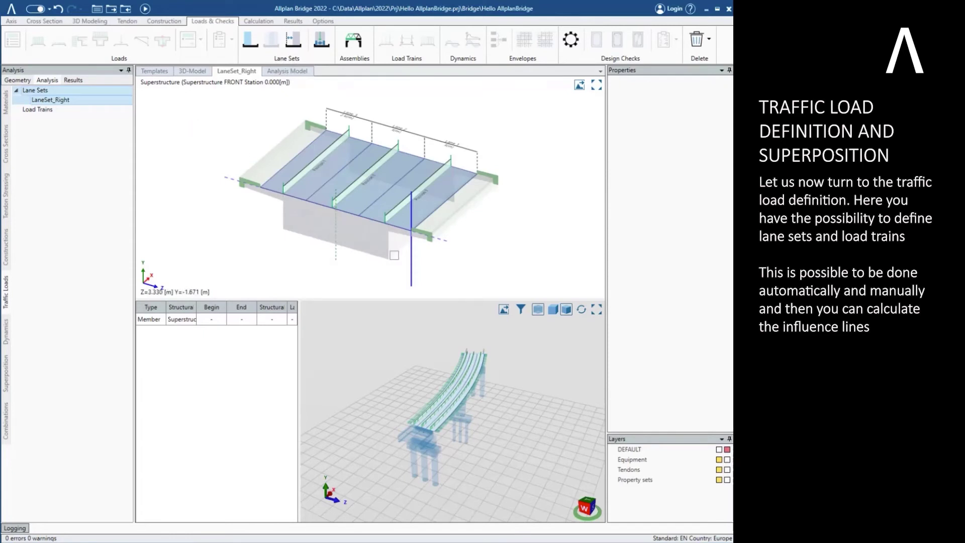
{"action": "left_click", "coordinate": [411, 259]}
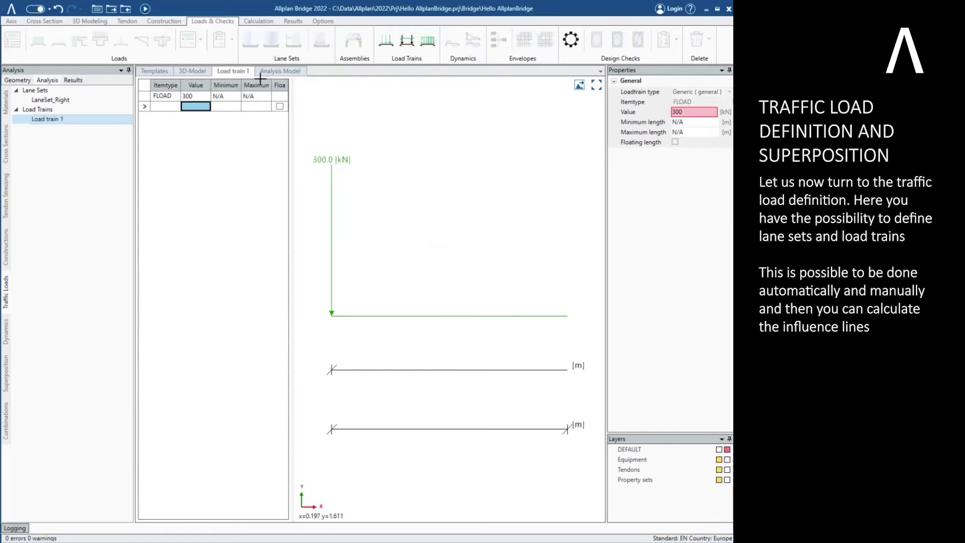
Step: Add a 1.2 spacing row and a second 300 kN FLOAD to Load train 1, then review UDL-9.0 and UDL-2.5
{"action": "left_click", "coordinate": [411, 43]}
{"action": "left_click", "coordinate": [57, 122]}
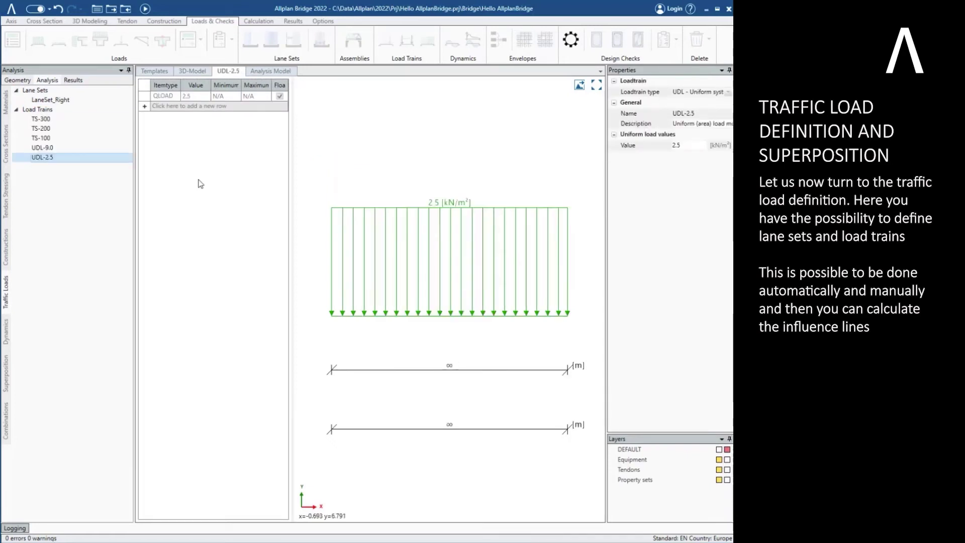
{"action": "left_click", "coordinate": [46, 147]}
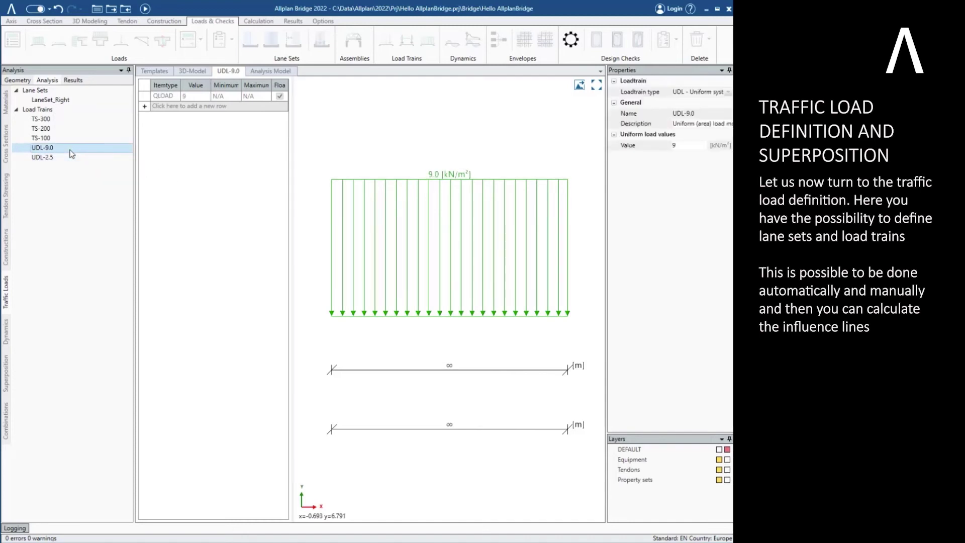
{"action": "left_click", "coordinate": [57, 158]}
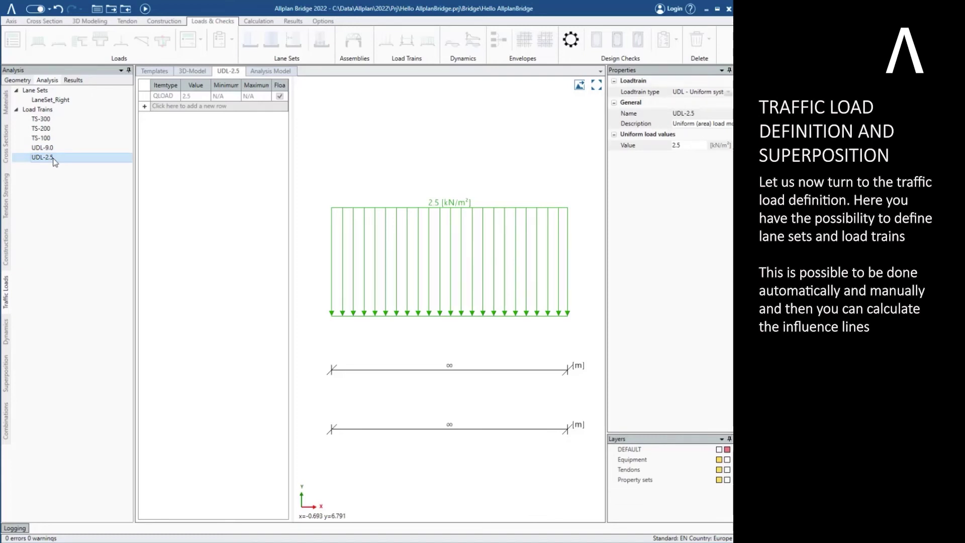
{"action": "left_click", "coordinate": [38, 109]}
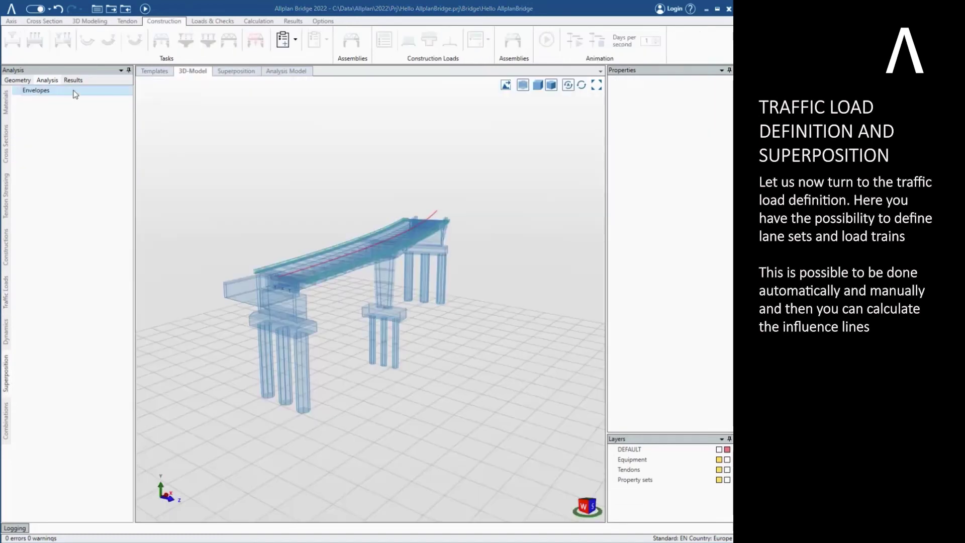
Step: Place Unif-temp-pos and Unif-temp-neg on the superposition graph and link both into Unif-Temperature
{"action": "left_click", "coordinate": [111, 92]}
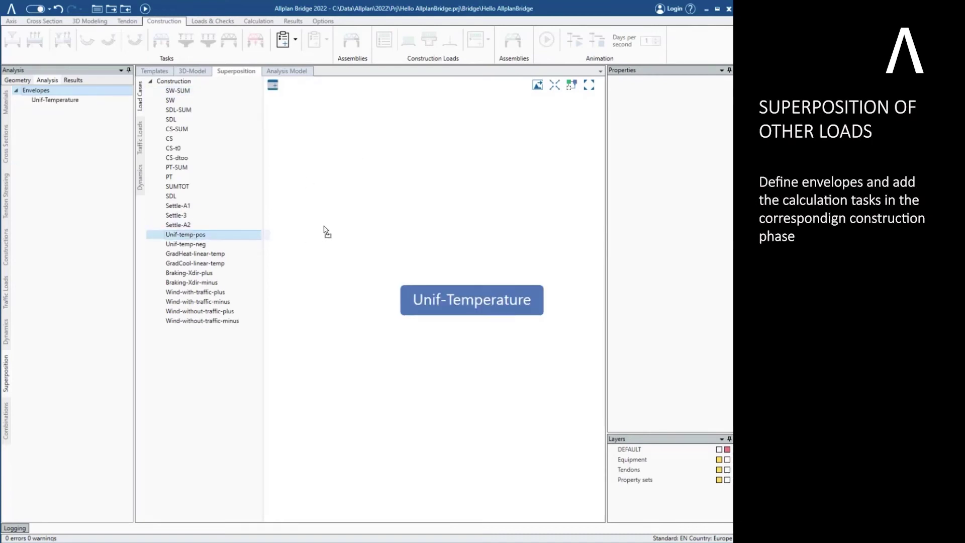
{"action": "left_click_drag", "start_coordinate": [346, 232], "coordinate": [347, 230]}
{"action": "left_click_drag", "start_coordinate": [185, 244], "coordinate": [343, 313]}
{"action": "left_click_drag", "start_coordinate": [471, 300], "coordinate": [502, 270]}
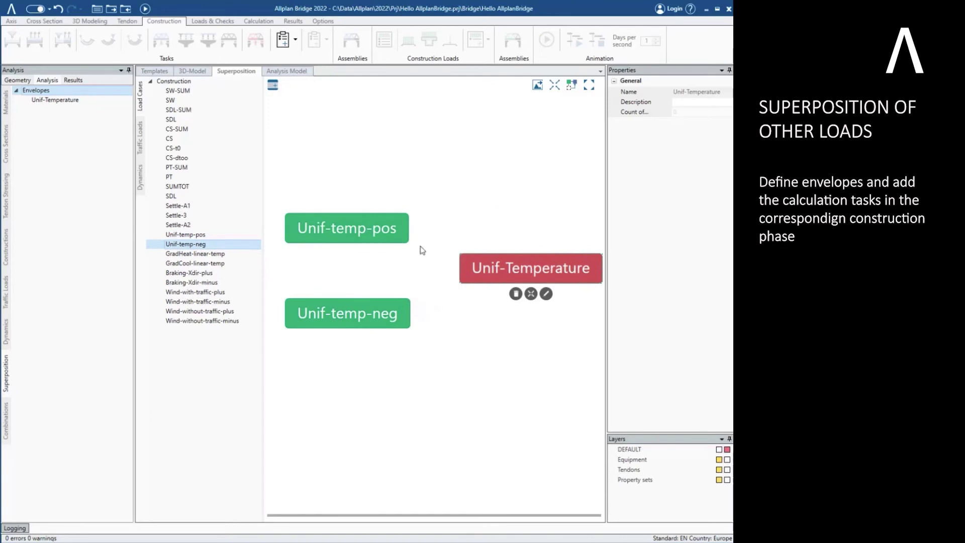
{"action": "scroll", "coordinate": [410, 233], "scroll_direction": "down", "scroll_amount": 2}
{"action": "left_click", "coordinate": [402, 233]}
{"action": "left_click_drag", "start_coordinate": [413, 233], "coordinate": [441, 259]}
{"action": "left_click", "coordinate": [368, 292]}
{"action": "left_click_drag", "start_coordinate": [413, 293], "coordinate": [444, 259]}
Step: Keep AddLc for Unif-temp-pos, set Unif-temp-neg to OrLc, and link Grad-linear-Temperature into Temperature-unif-leading
{"action": "left_click", "coordinate": [447, 261]}
{"action": "left_click", "coordinate": [416, 248]}
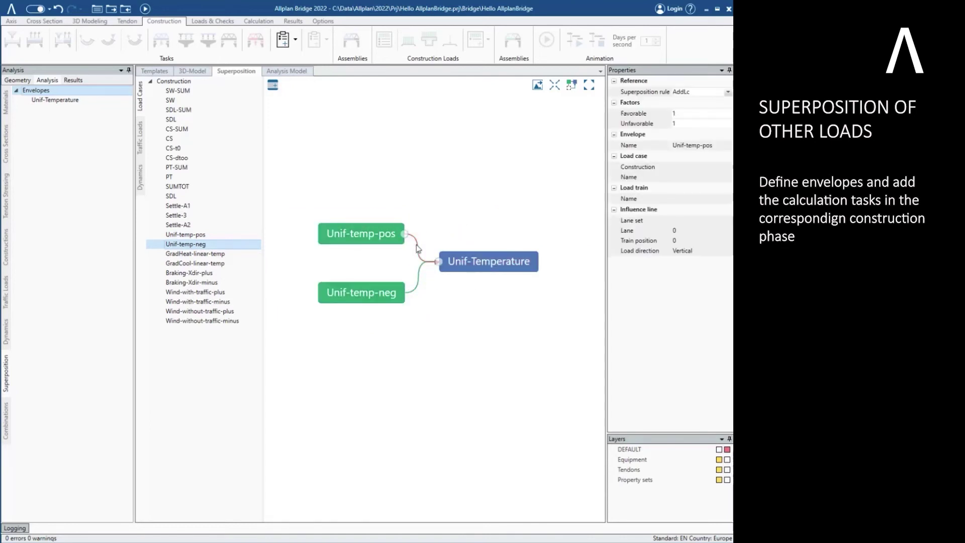
{"action": "left_click", "coordinate": [727, 92]}
{"action": "left_click", "coordinate": [686, 123]}
{"action": "left_click", "coordinate": [421, 278]}
{"action": "left_click", "coordinate": [727, 91]}
{"action": "left_click", "coordinate": [686, 116]}
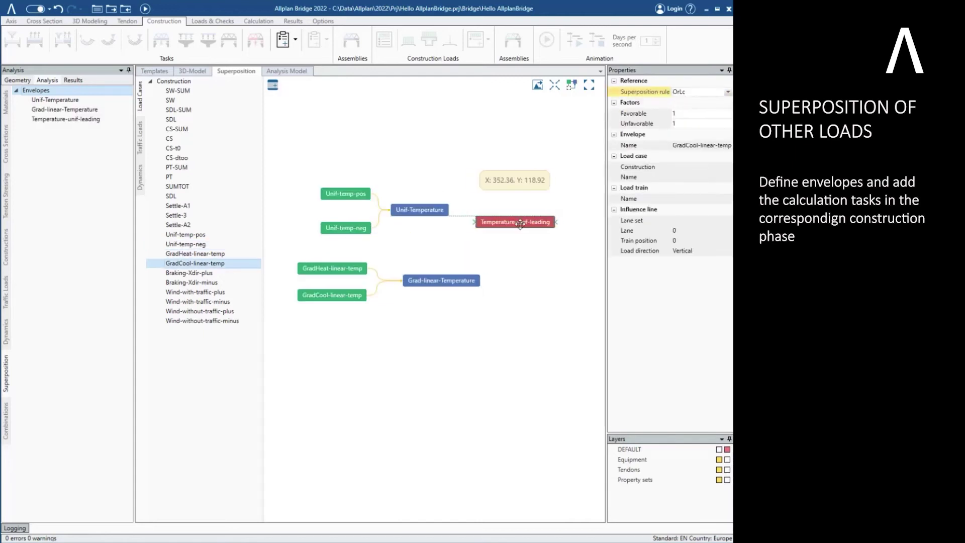
{"action": "left_click_drag", "start_coordinate": [520, 224], "coordinate": [530, 224]}
{"action": "left_click_drag", "start_coordinate": [480, 281], "coordinate": [485, 222]}
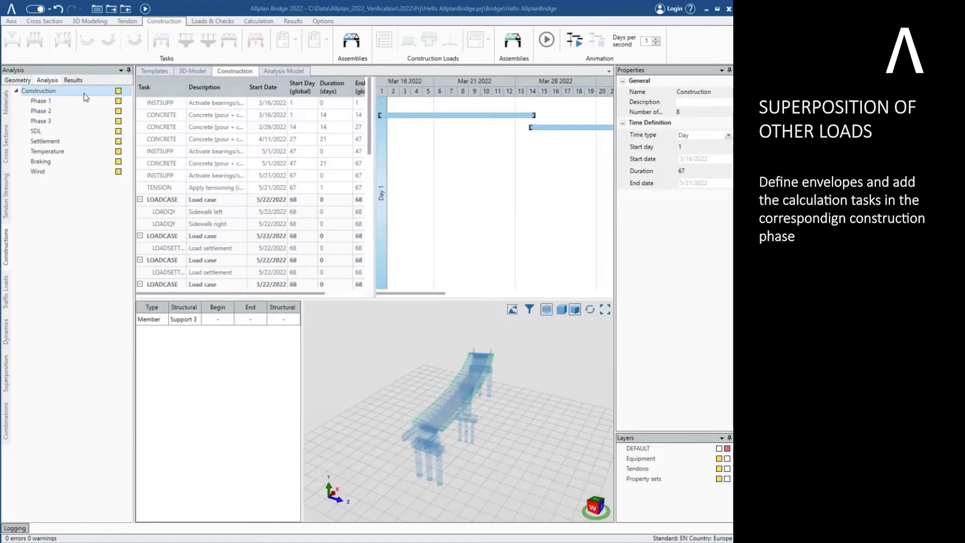
Step: Add a new Superposition construction phase that starts on the final day
{"action": "right_click", "coordinate": [84, 92]}
{"action": "left_click", "coordinate": [113, 103]}
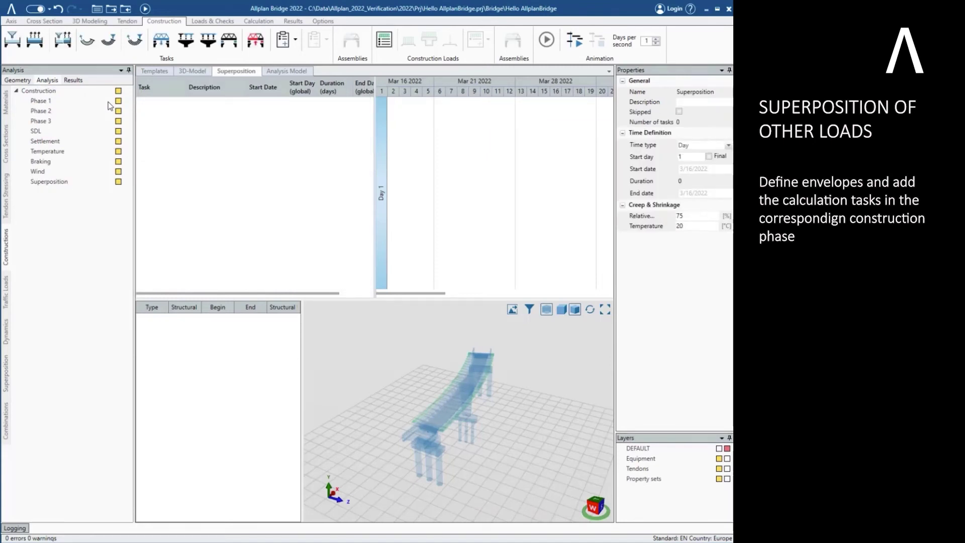
{"action": "left_click", "coordinate": [79, 184]}
{"action": "left_click", "coordinate": [709, 156]}
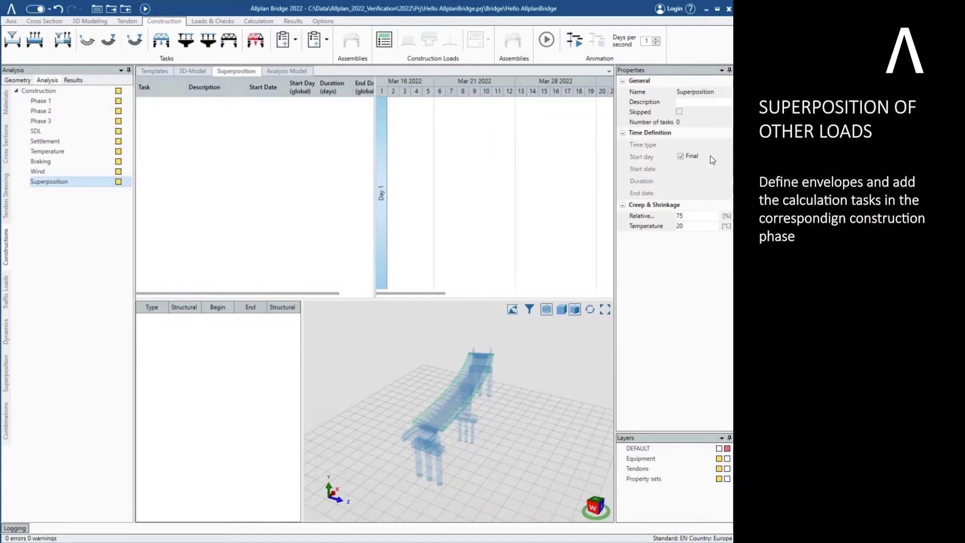
Step: Add an Evaluate superposition task described 'LM1_TS_R' that uses the LM1_TS_R envelope
{"action": "left_click", "coordinate": [316, 40]}
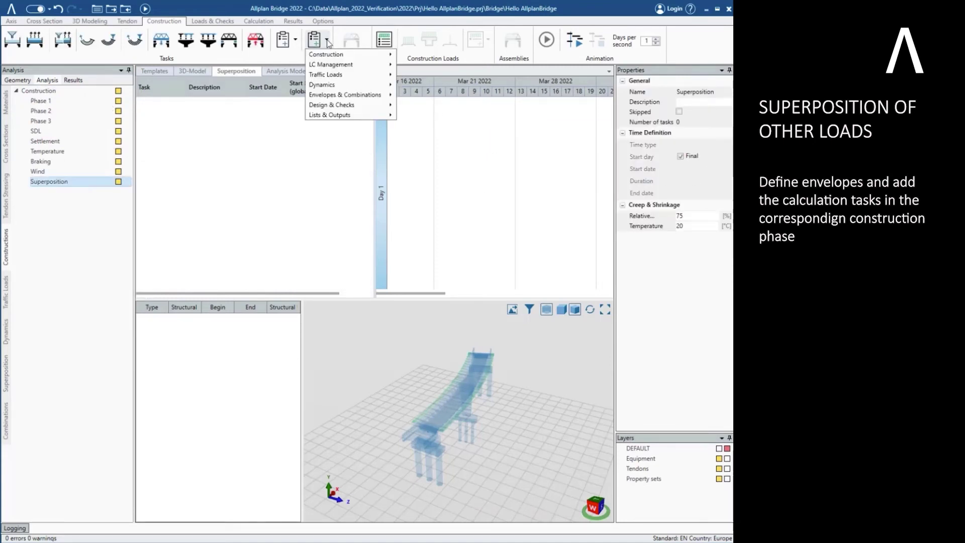
{"action": "mouse_move", "coordinate": [346, 95]}
{"action": "left_click", "coordinate": [414, 100]}
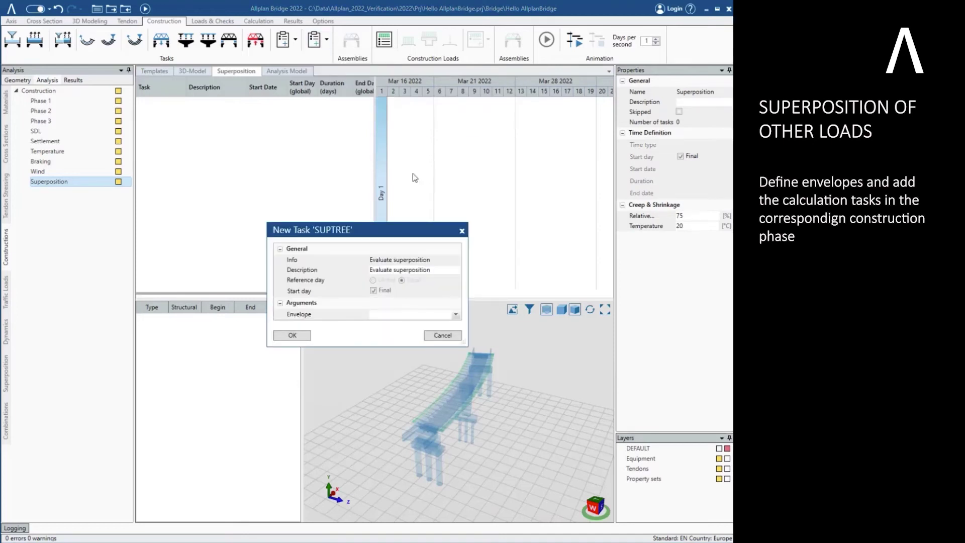
{"action": "left_click", "coordinate": [412, 270]}
{"action": "type", "text": "LM1_TS_R"}
{"action": "left_click", "coordinate": [455, 315]}
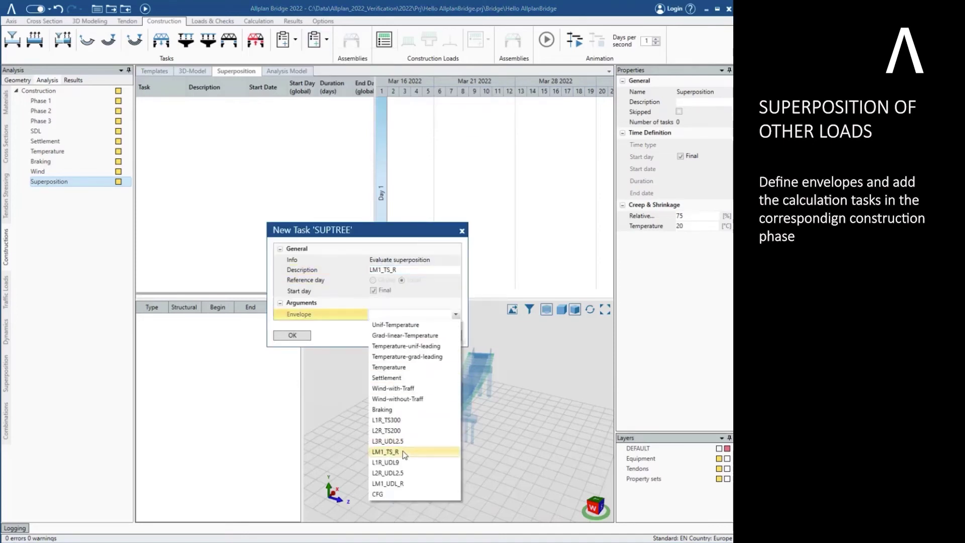
{"action": "left_click", "coordinate": [402, 450]}
{"action": "left_click", "coordinate": [291, 335]}
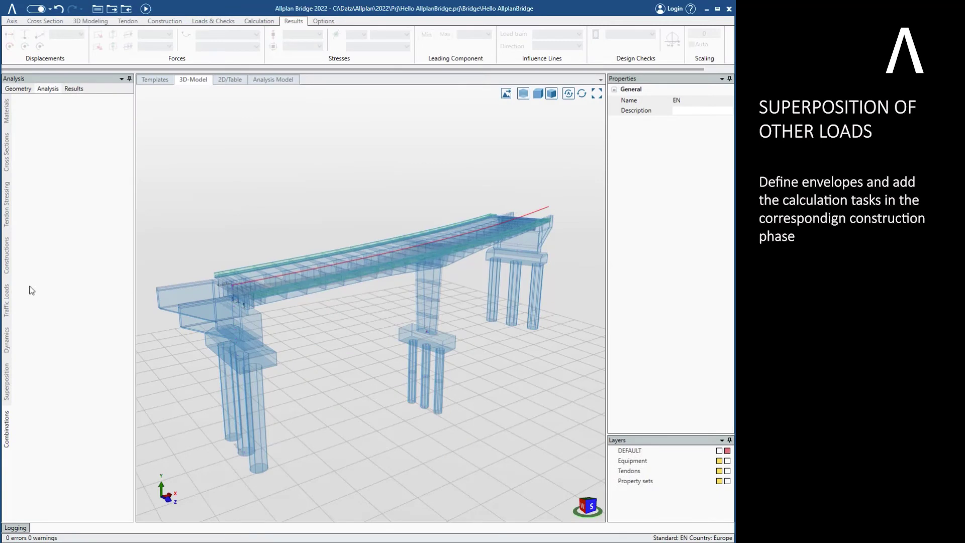
Step: Add Combination Table 1, open and scroll its combination grid, then display the SW-SUM result
{"action": "right_click", "coordinate": [44, 112]}
{"action": "left_click", "coordinate": [66, 118]}
{"action": "key", "text": "Return"}
{"action": "double_click", "coordinate": [50, 99]}
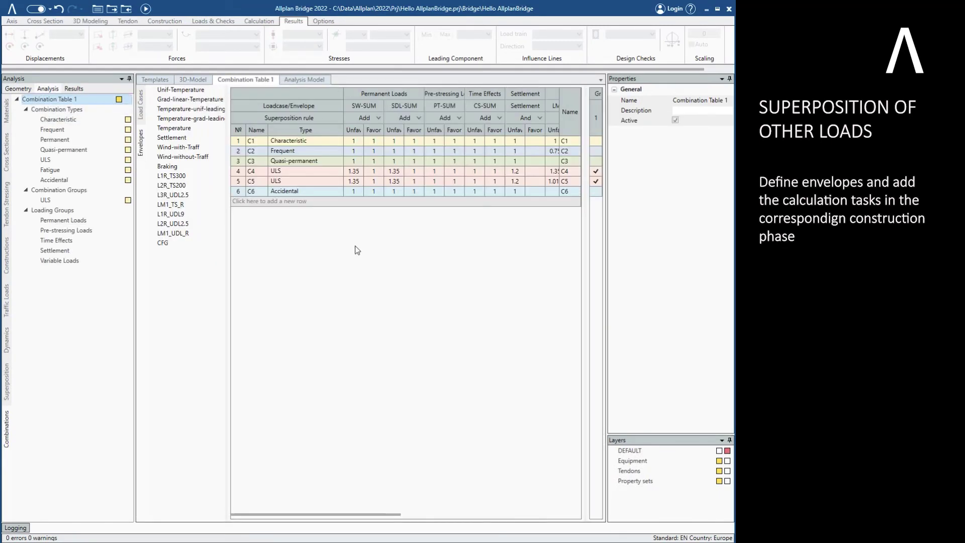
{"action": "left_click_drag", "start_coordinate": [334, 514], "coordinate": [522, 517]}
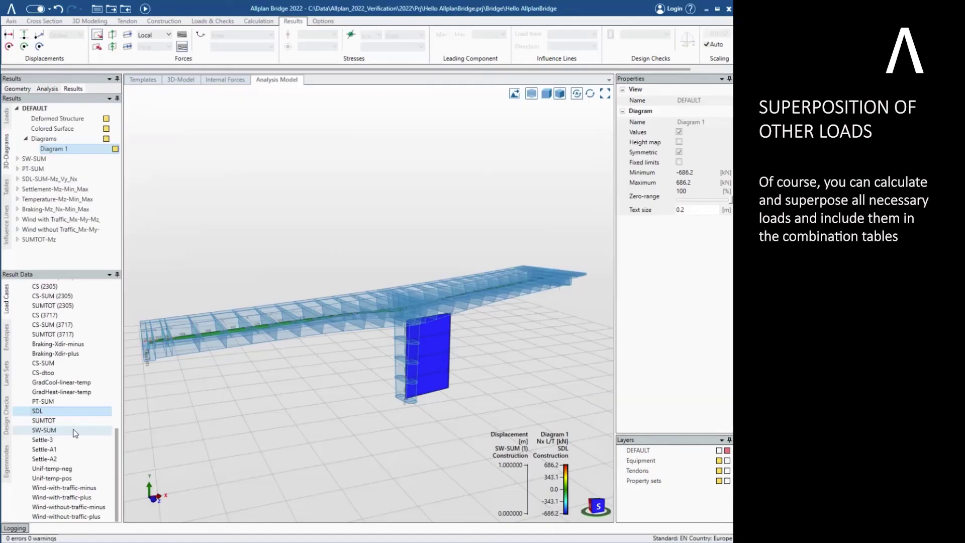
{"action": "left_click", "coordinate": [75, 429]}
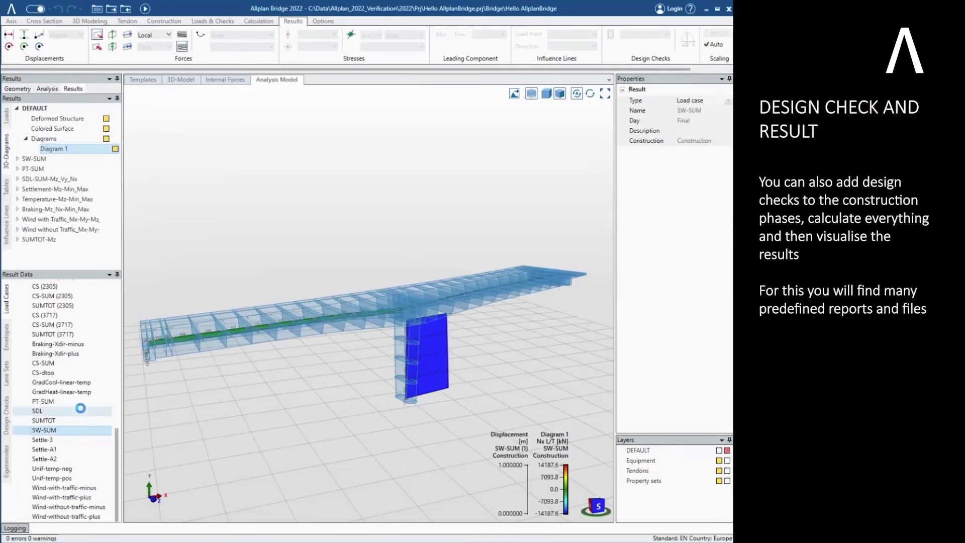
Step: Show the SW-SUM and PT-SUM diagrams, then turn on both minimum and maximum Temperature-Mz-Min_Max diagrams
{"action": "left_click", "coordinate": [34, 159]}
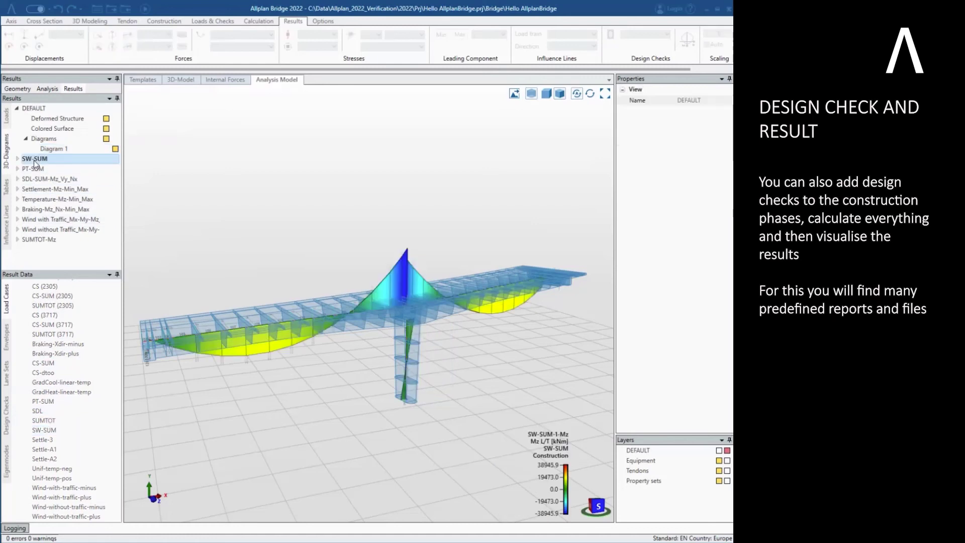
{"action": "left_click", "coordinate": [35, 169]}
{"action": "left_click", "coordinate": [45, 199]}
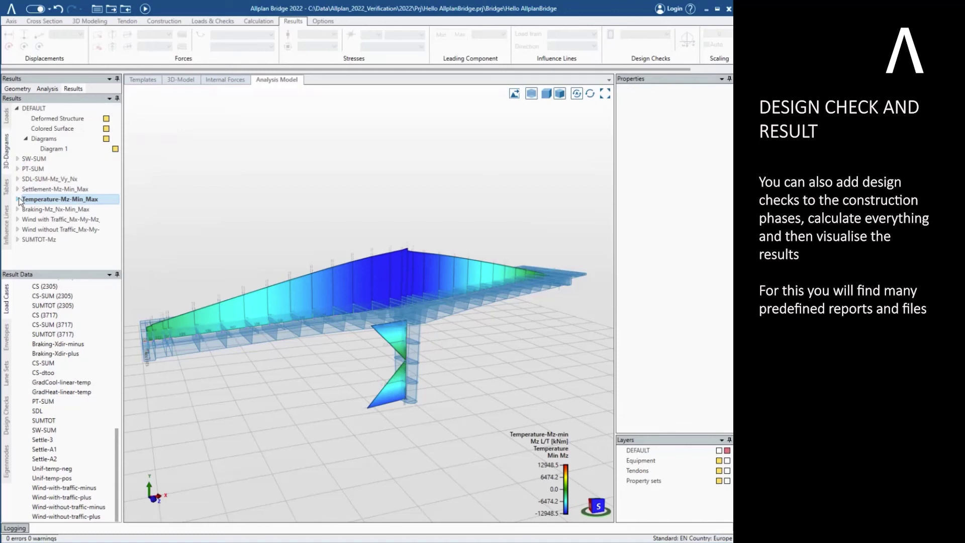
{"action": "left_click", "coordinate": [18, 199]}
{"action": "left_click", "coordinate": [57, 240]}
{"action": "scroll", "coordinate": [52, 334], "scroll_direction": "up", "scroll_amount": 3}
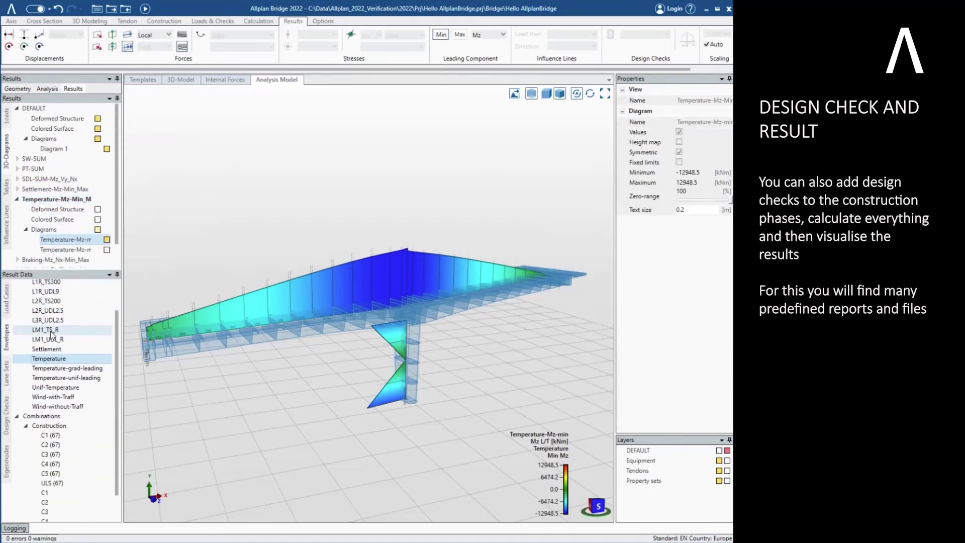
{"action": "left_click", "coordinate": [101, 249]}
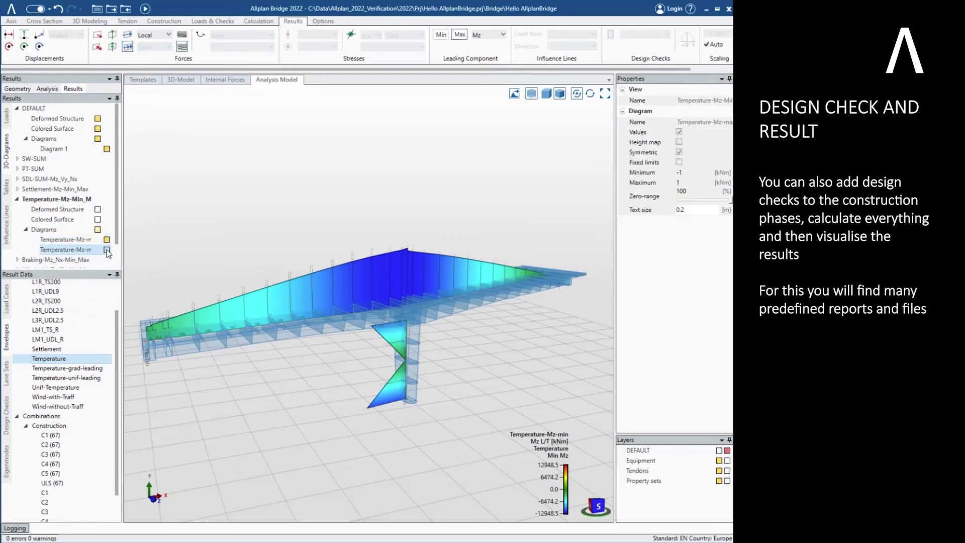
{"action": "left_click", "coordinate": [107, 250]}
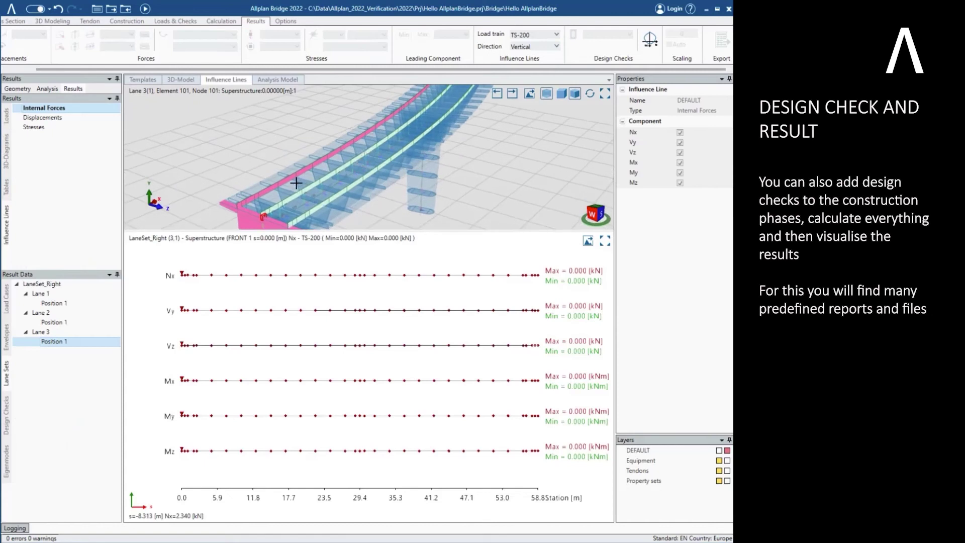
Step: Show influence lines for Lane 2 and then Lane 1 at Position 1
{"action": "left_click", "coordinate": [296, 183]}
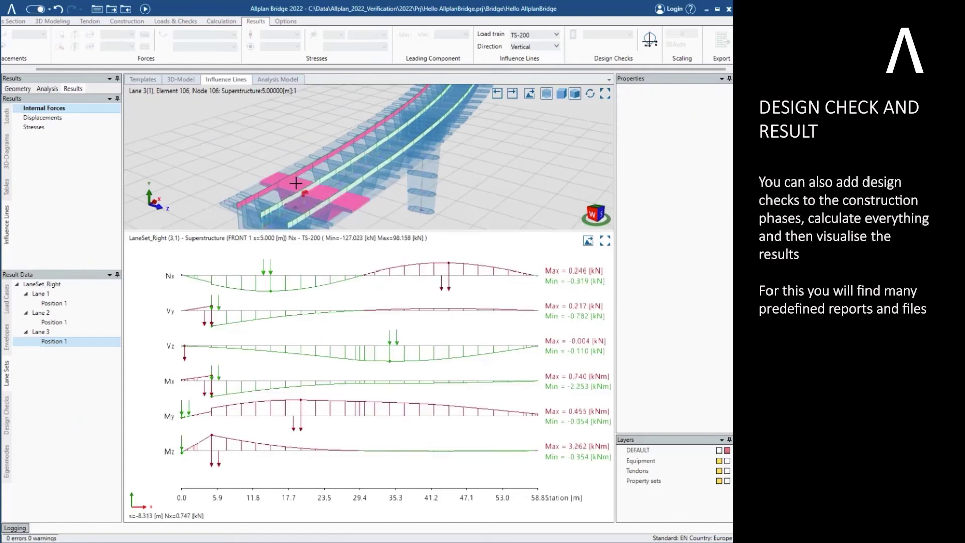
{"action": "left_click", "coordinate": [80, 323]}
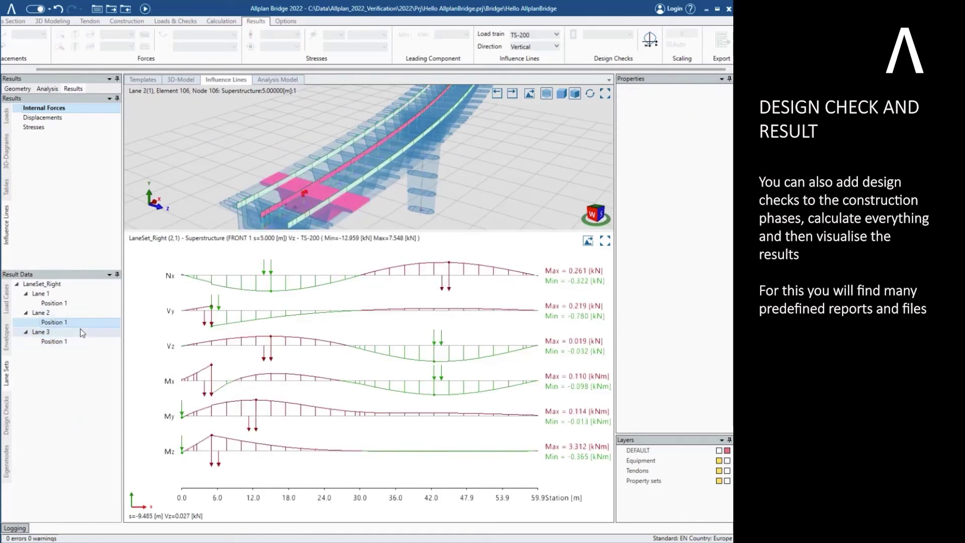
{"action": "left_click", "coordinate": [336, 195]}
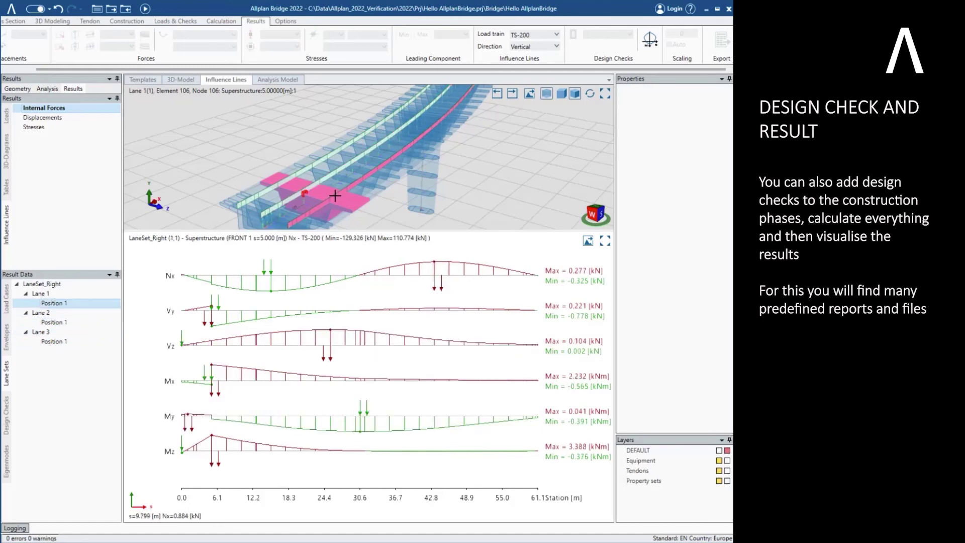
{"action": "left_click", "coordinate": [542, 36]}
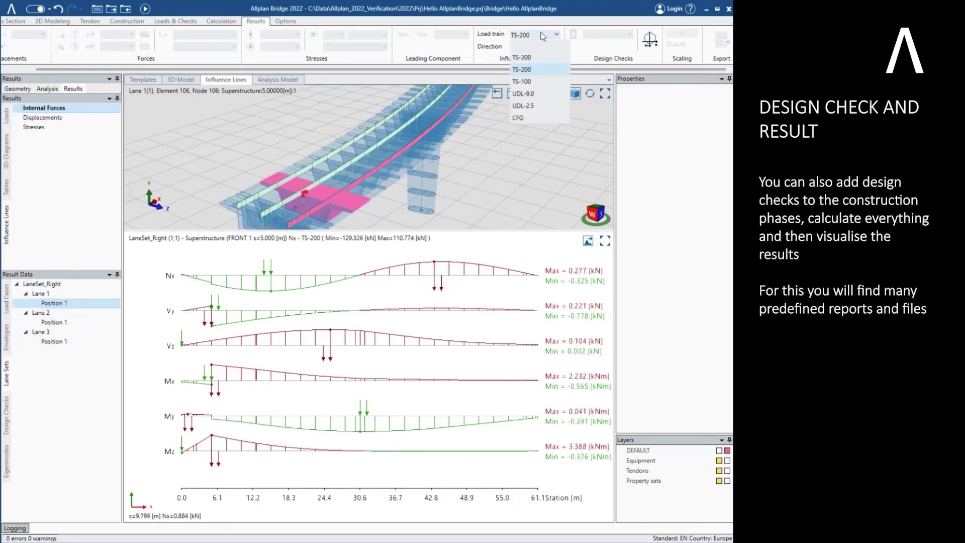
{"action": "left_click", "coordinate": [525, 121]}
Step: Show displacement influence lines at the 10 m node under UDL-9.0, then open the project folder
{"action": "left_click", "coordinate": [81, 118]}
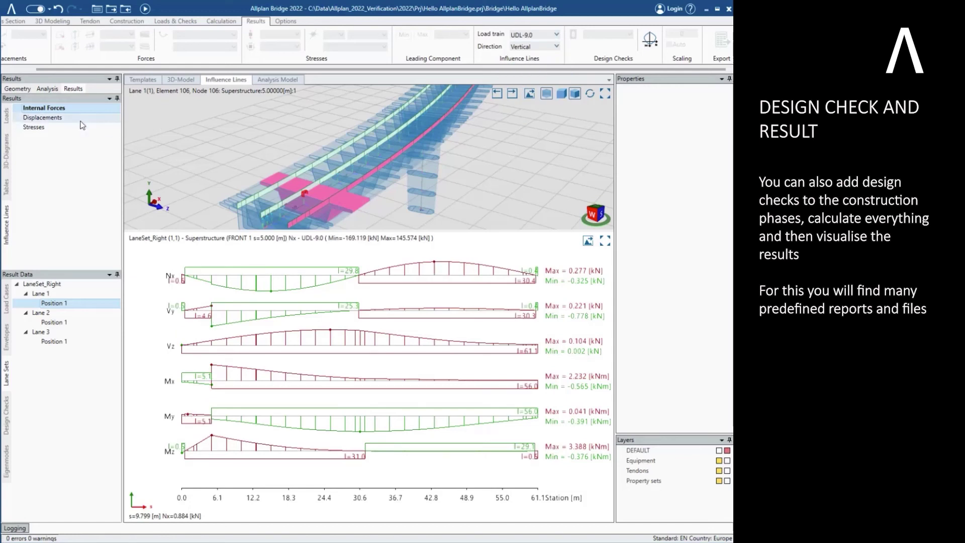
{"action": "left_click", "coordinate": [356, 175]}
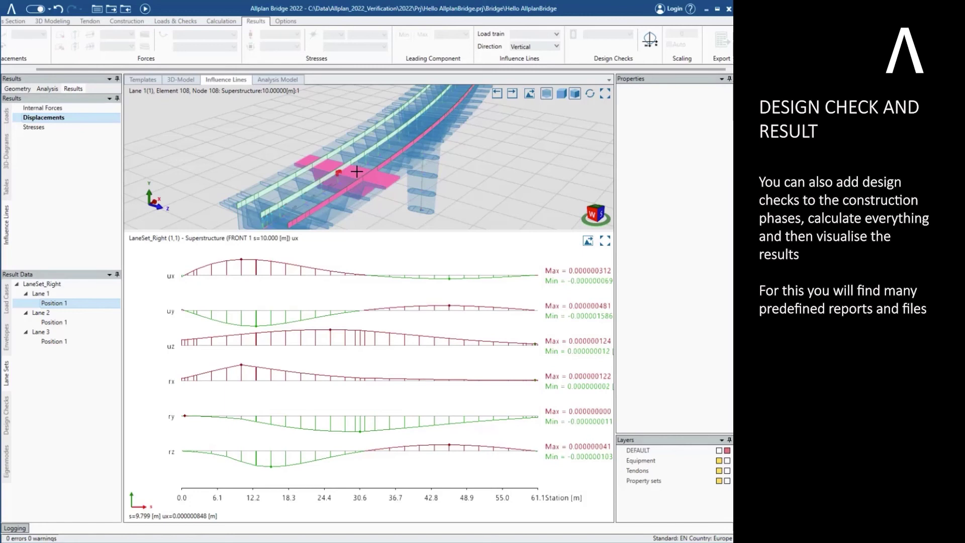
{"action": "left_click", "coordinate": [543, 35]}
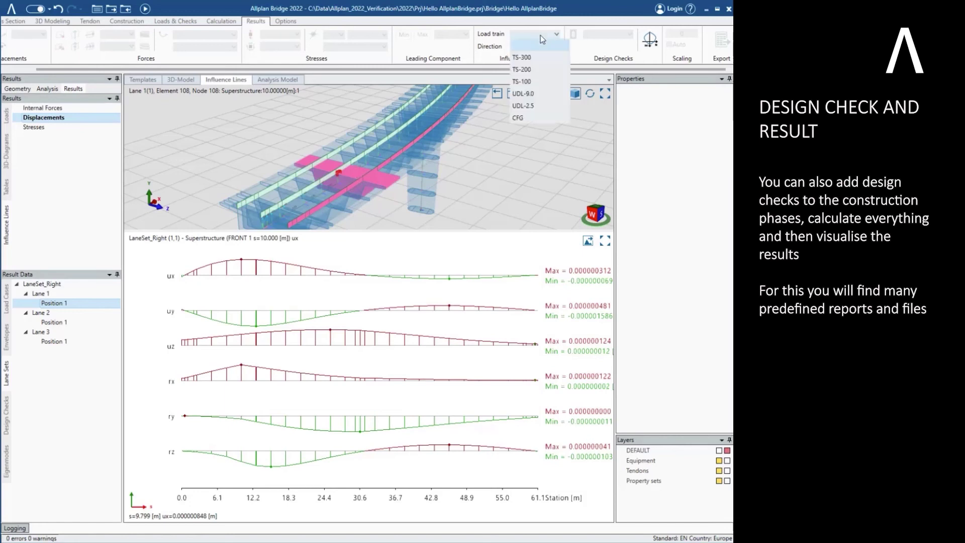
{"action": "left_click", "coordinate": [523, 93]}
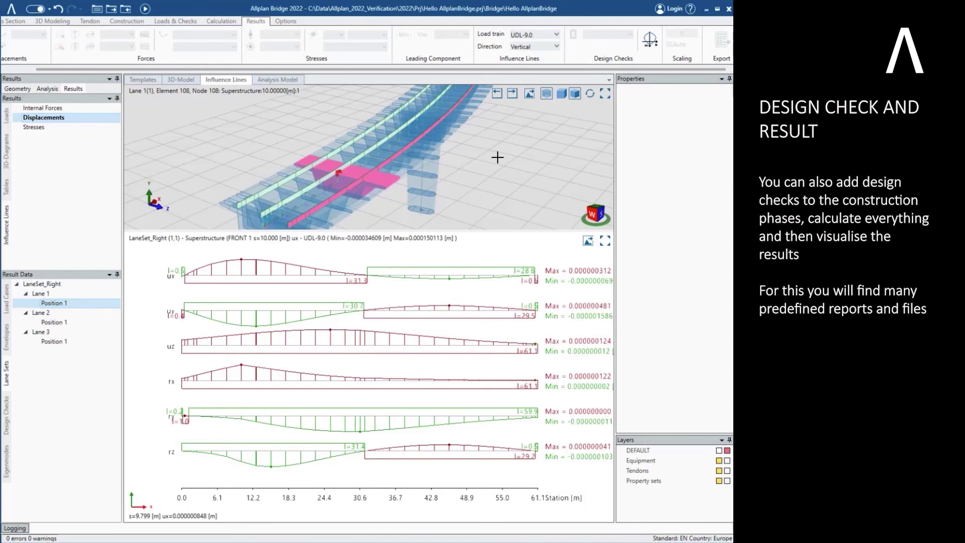
{"action": "left_click", "coordinate": [96, 8]}
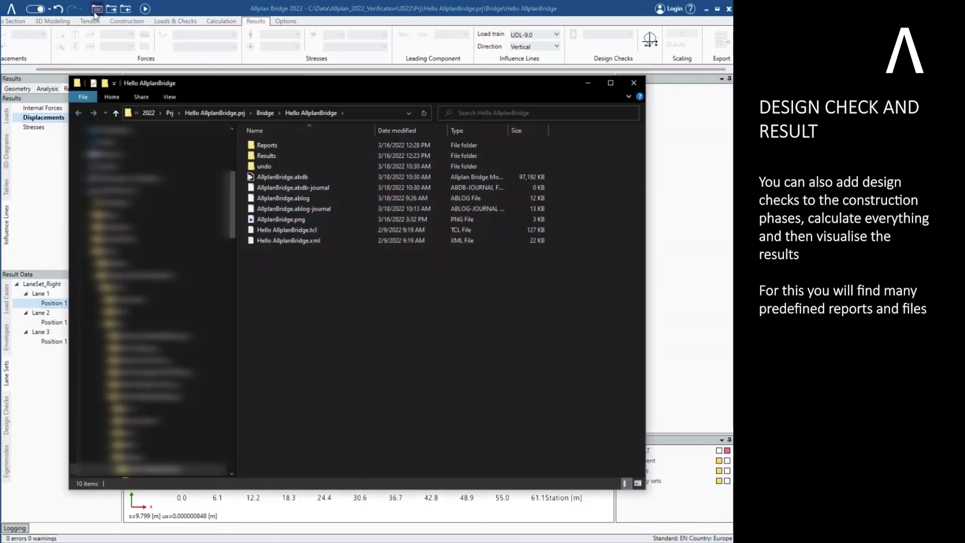
Step: Go to Reports > Construction > Checks > ReinfCheck_t0_Superstructure_15.000[m]_front and open Flexure.docx
{"action": "double_click", "coordinate": [265, 146]}
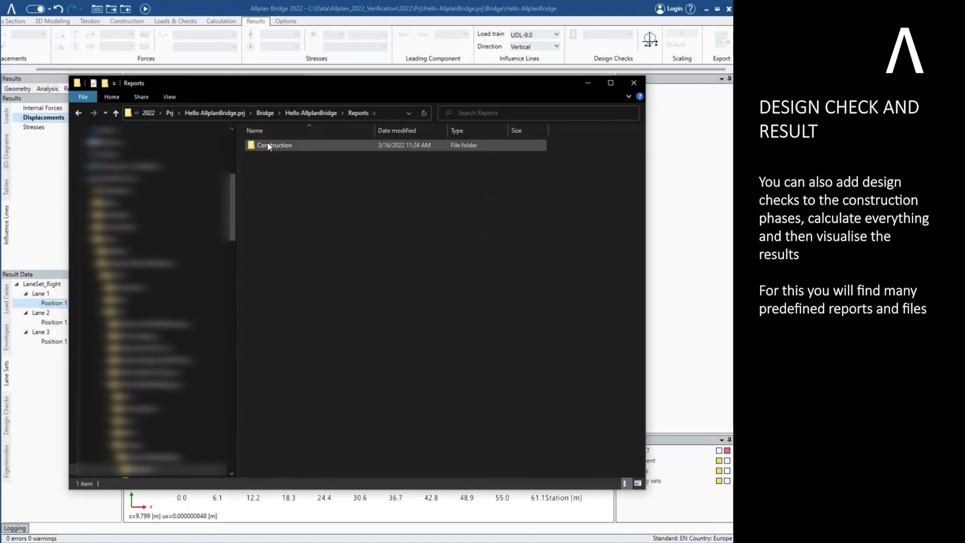
{"action": "double_click", "coordinate": [268, 145]}
{"action": "double_click", "coordinate": [267, 146]}
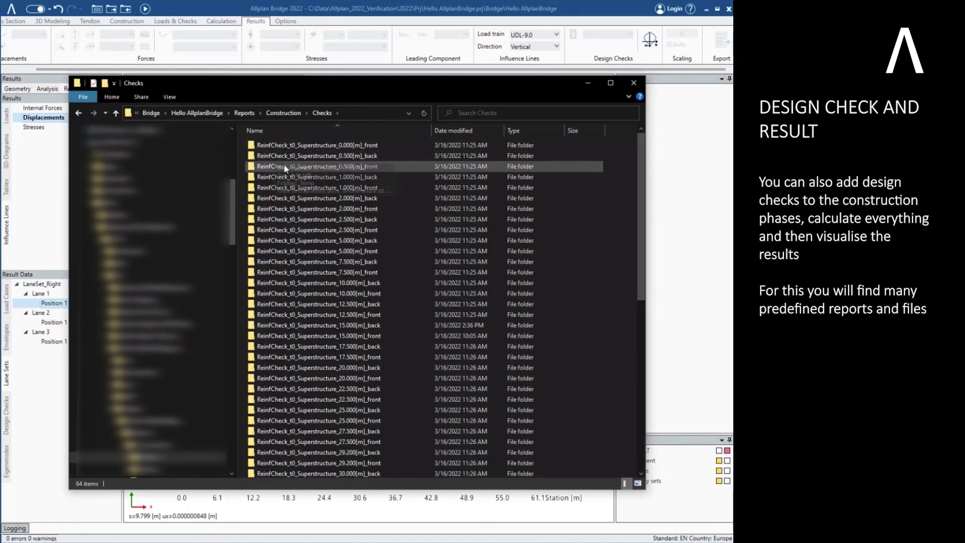
{"action": "double_click", "coordinate": [313, 336]}
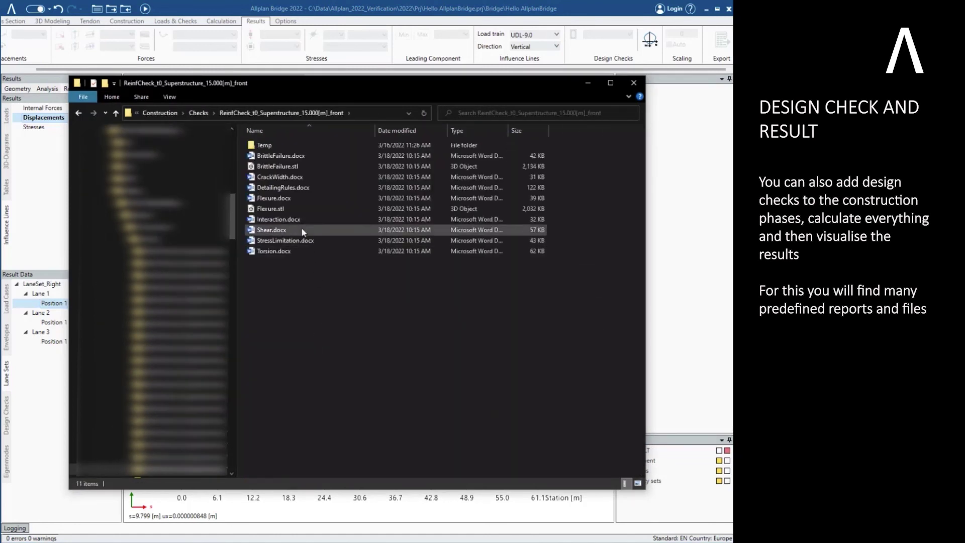
{"action": "double_click", "coordinate": [309, 200]}
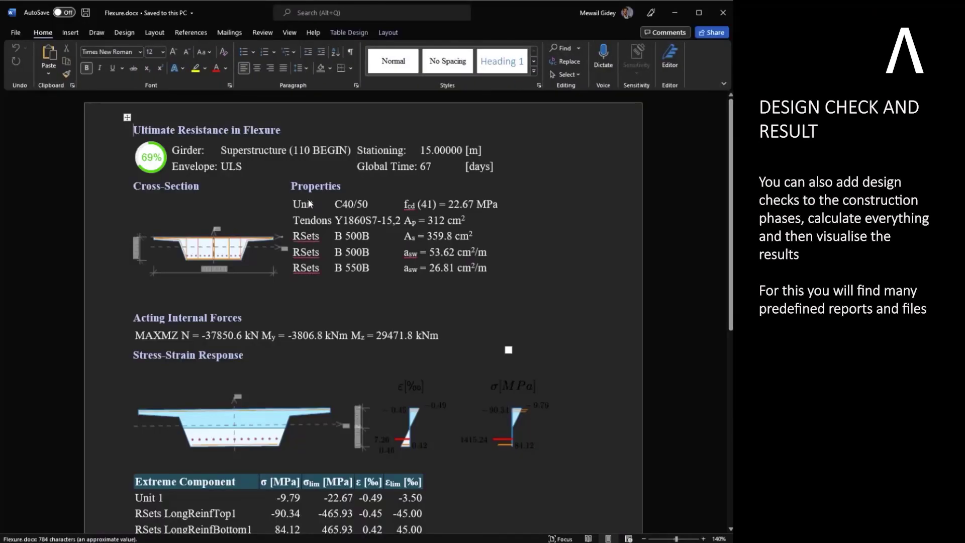
Step: Scroll through the design report in Word down to the Non-conformities table
{"action": "scroll", "coordinate": [309, 200], "scroll_direction": "down", "scroll_amount": 7}
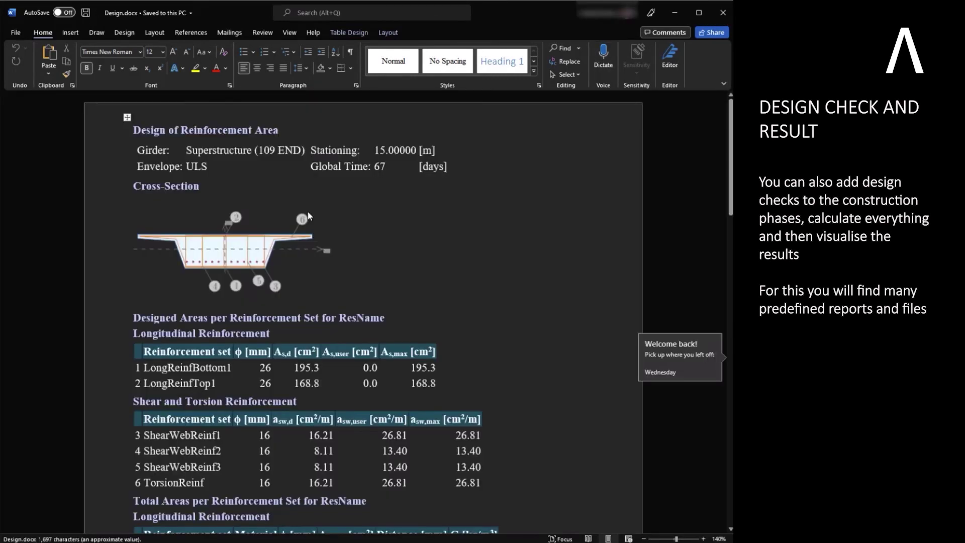
{"action": "scroll", "coordinate": [353, 205], "scroll_direction": "down", "scroll_amount": 10}
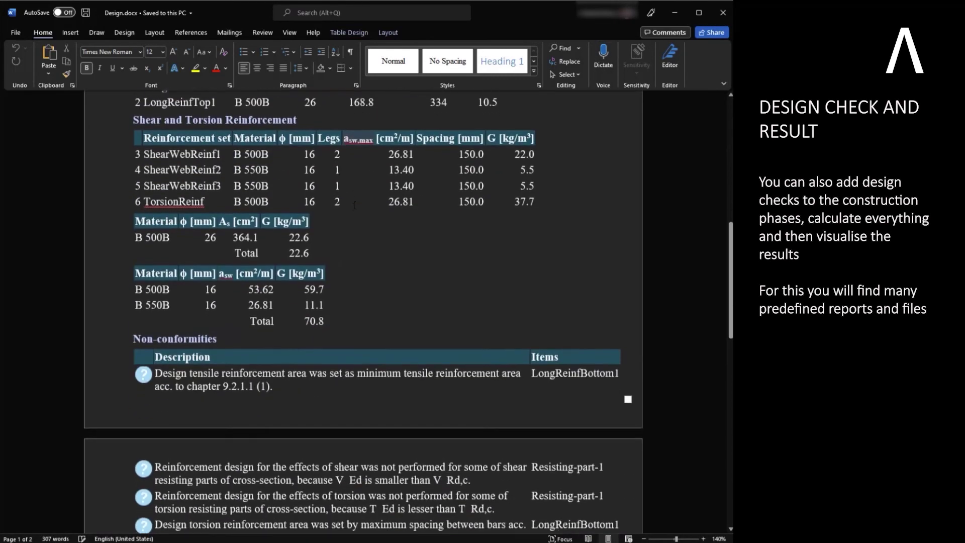
{"action": "scroll", "coordinate": [354, 205], "scroll_direction": "down", "scroll_amount": 1}
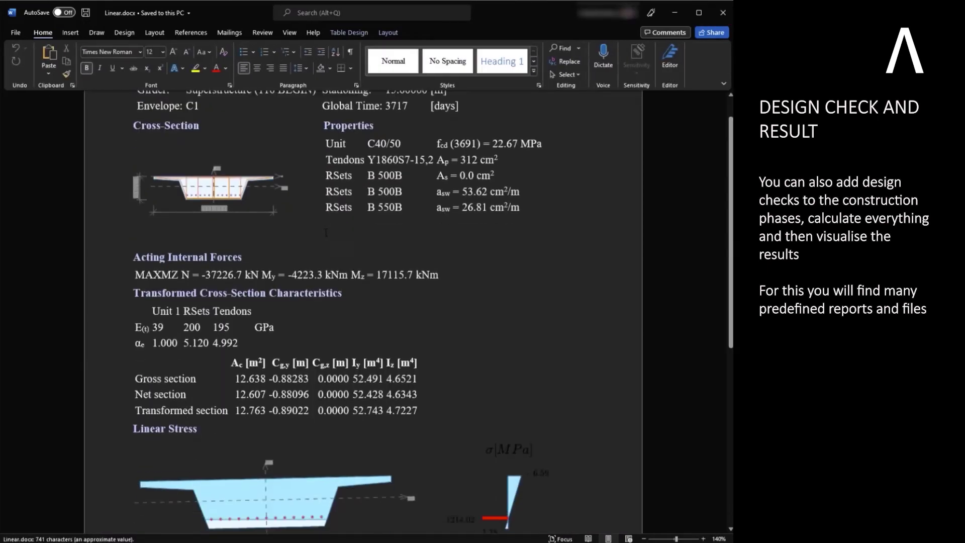
{"action": "scroll", "coordinate": [326, 232], "scroll_direction": "down", "scroll_amount": 10}
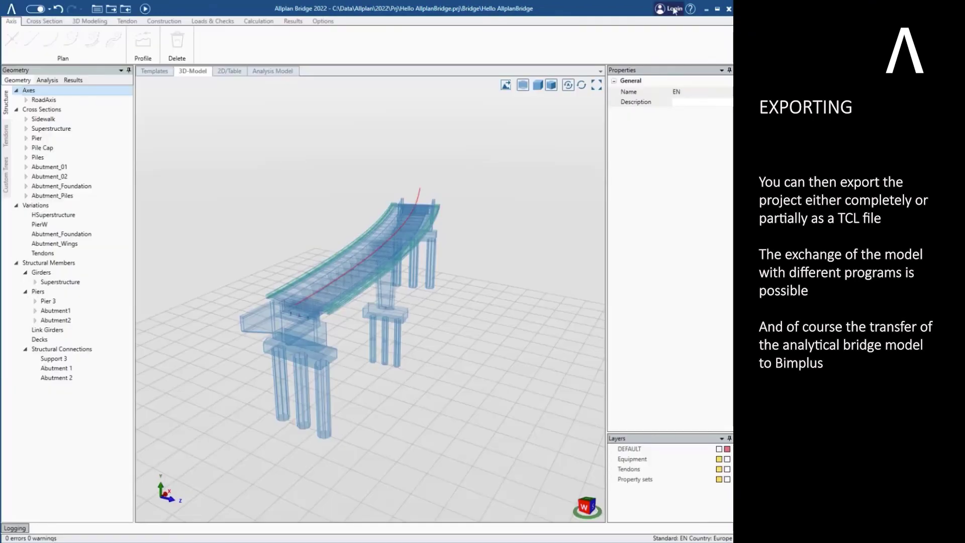
Step: Open the Bimplus connection menu from the toolbar
{"action": "left_click", "coordinate": [671, 9]}
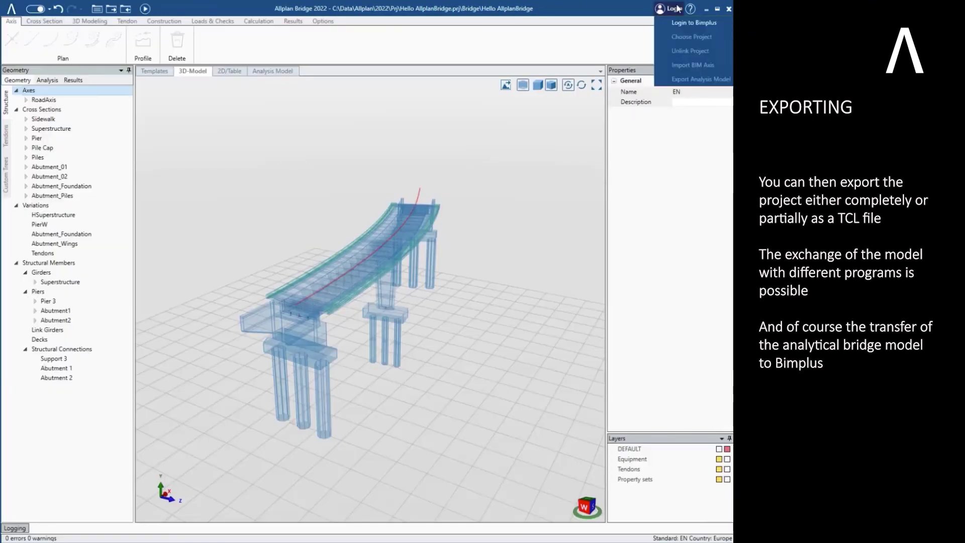
Step: Log in to Bimplus, then create a new Bimplus project and open it
{"action": "left_click", "coordinate": [686, 22]}
{"action": "left_click", "coordinate": [368, 354]}
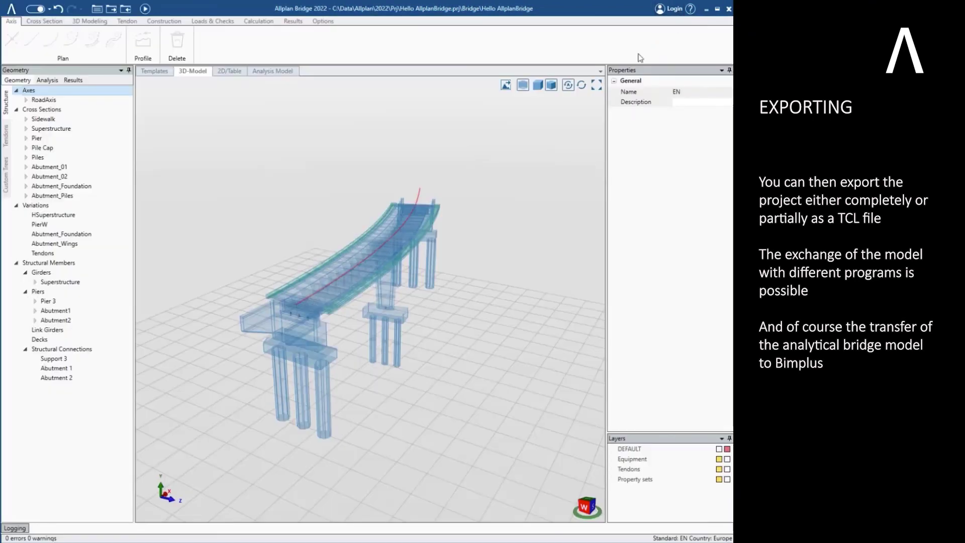
{"action": "left_click", "coordinate": [671, 9]}
{"action": "left_click", "coordinate": [674, 38]}
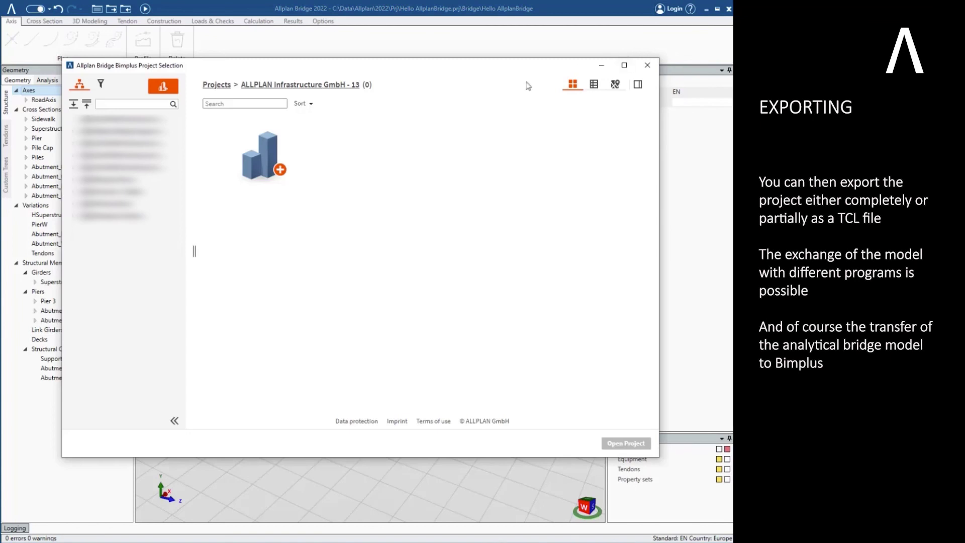
{"action": "left_click", "coordinate": [266, 160]}
{"action": "left_click", "coordinate": [516, 354]}
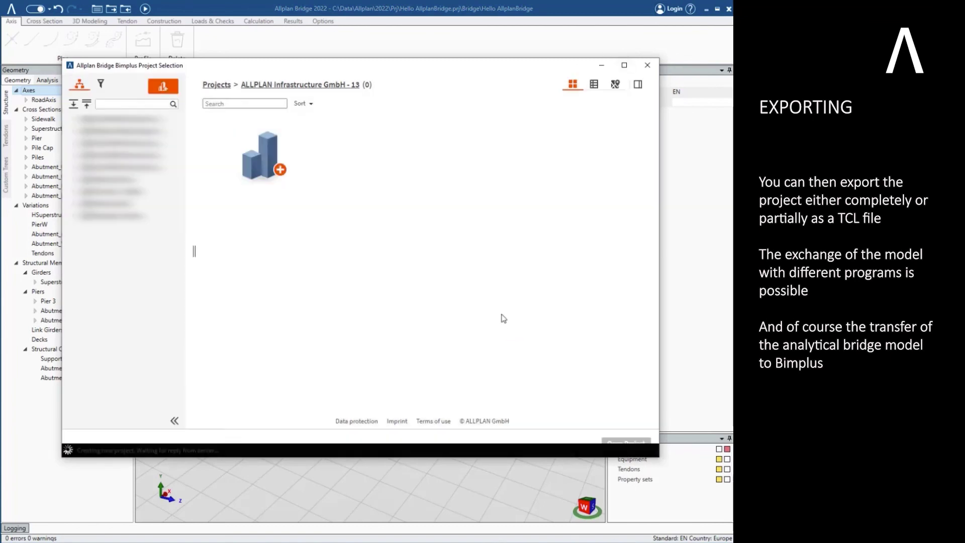
{"action": "left_click", "coordinate": [621, 445]}
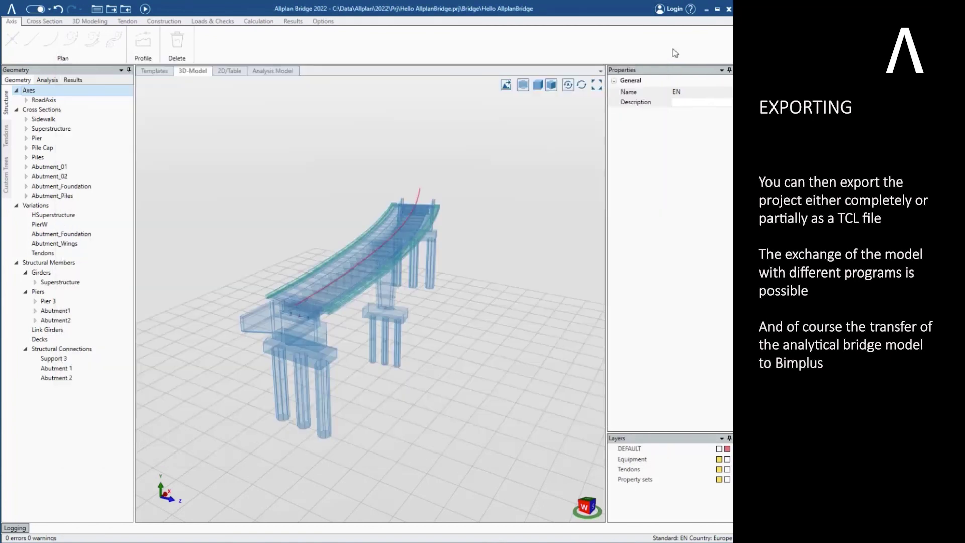
Step: Export the analysis model to Bimplus and show the Hello AllplanBridge model in the viewer
{"action": "left_click", "coordinate": [670, 9]}
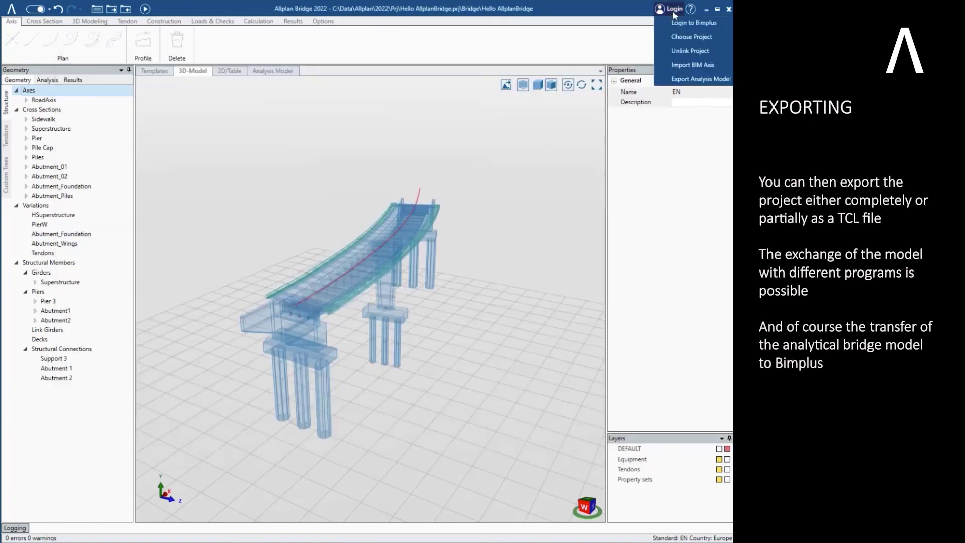
{"action": "left_click", "coordinate": [674, 80]}
{"action": "left_click", "coordinate": [395, 325]}
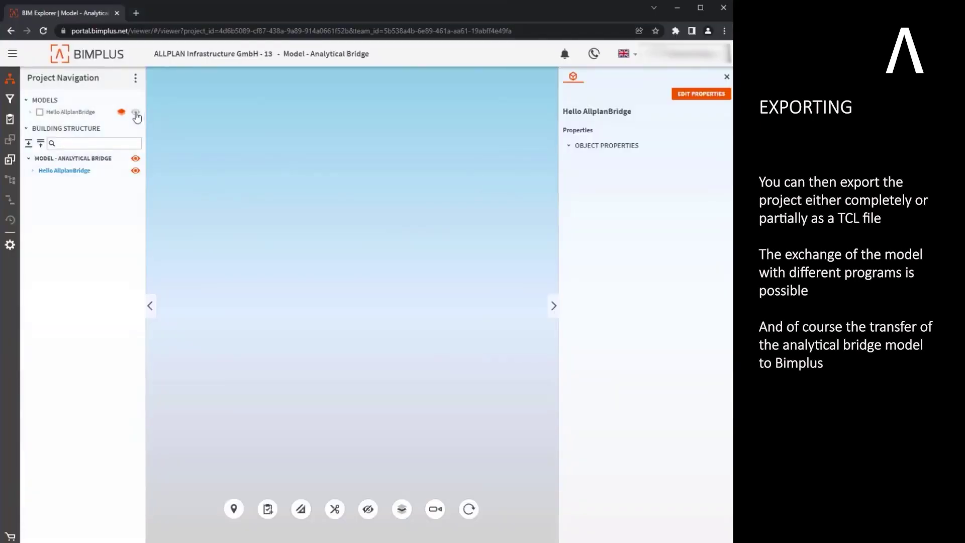
{"action": "left_click", "coordinate": [135, 112]}
{"action": "left_click_drag", "start_coordinate": [360, 261], "coordinate": [372, 301]}
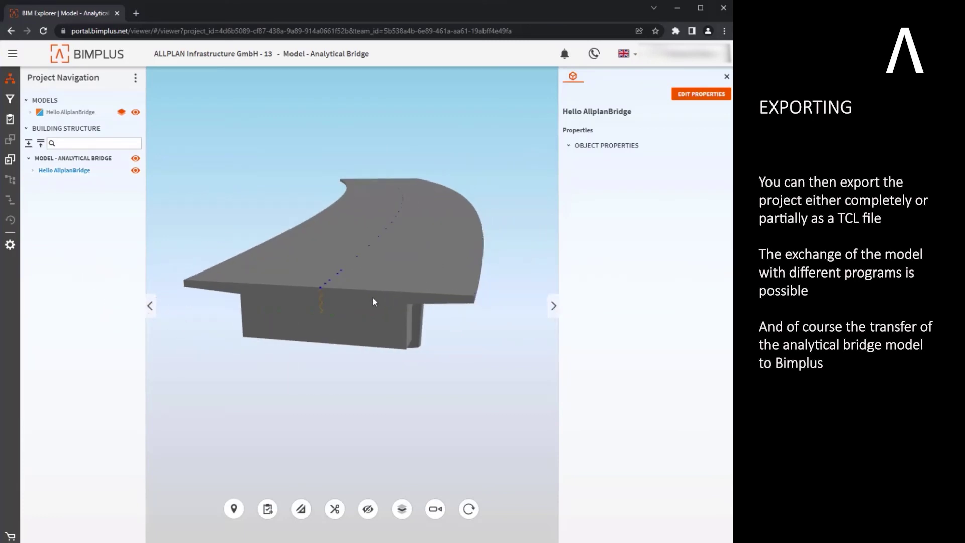
Step: Inspect girder member B101, then select deck member B109 and rotate its 3D preview in Bimplus
{"action": "left_click", "coordinate": [373, 302]}
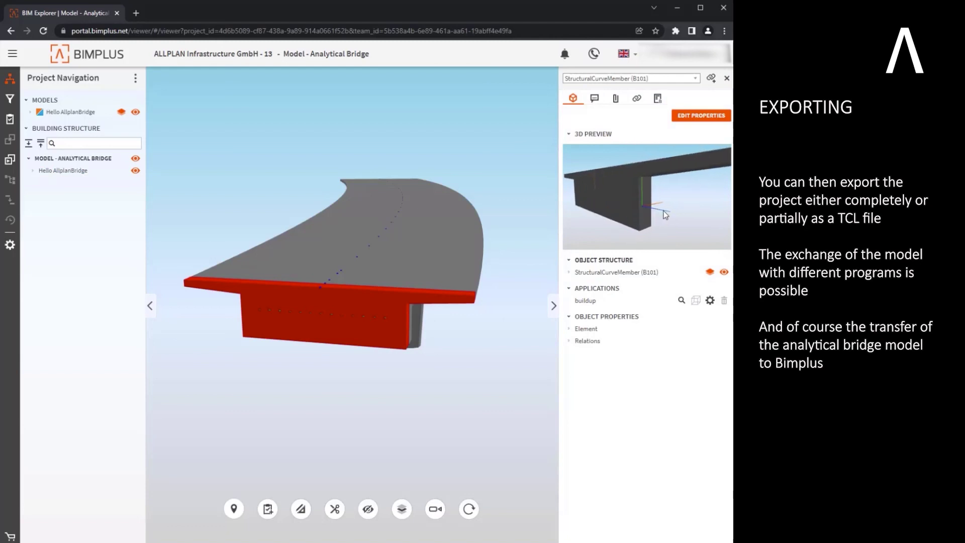
{"action": "left_click_drag", "start_coordinate": [437, 328], "coordinate": [395, 256]}
{"action": "left_click", "coordinate": [395, 257]}
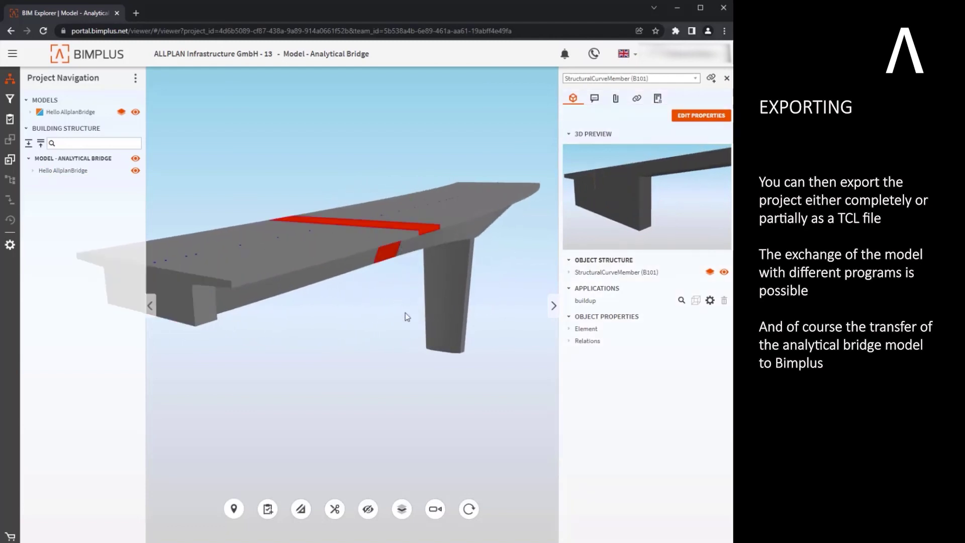
{"action": "left_click_drag", "start_coordinate": [632, 199], "coordinate": [650, 207]}
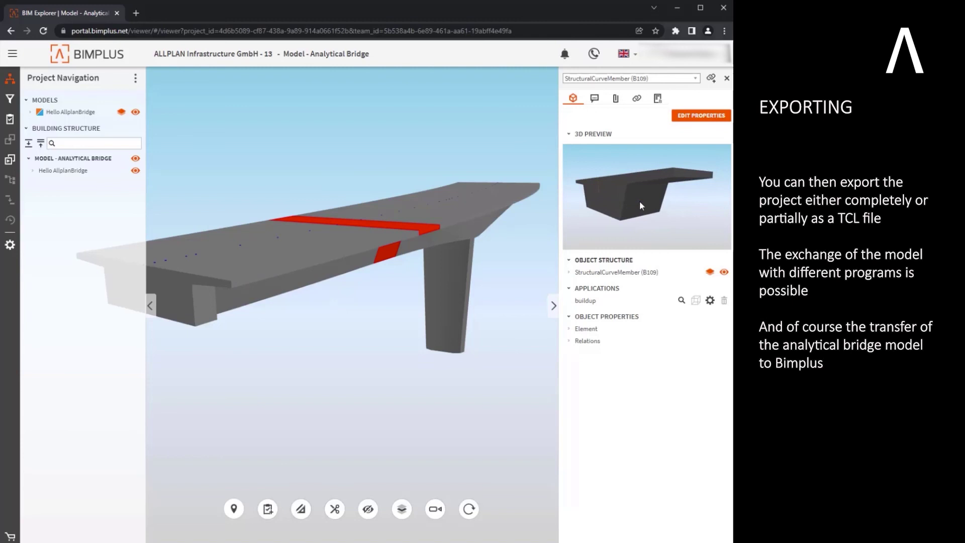